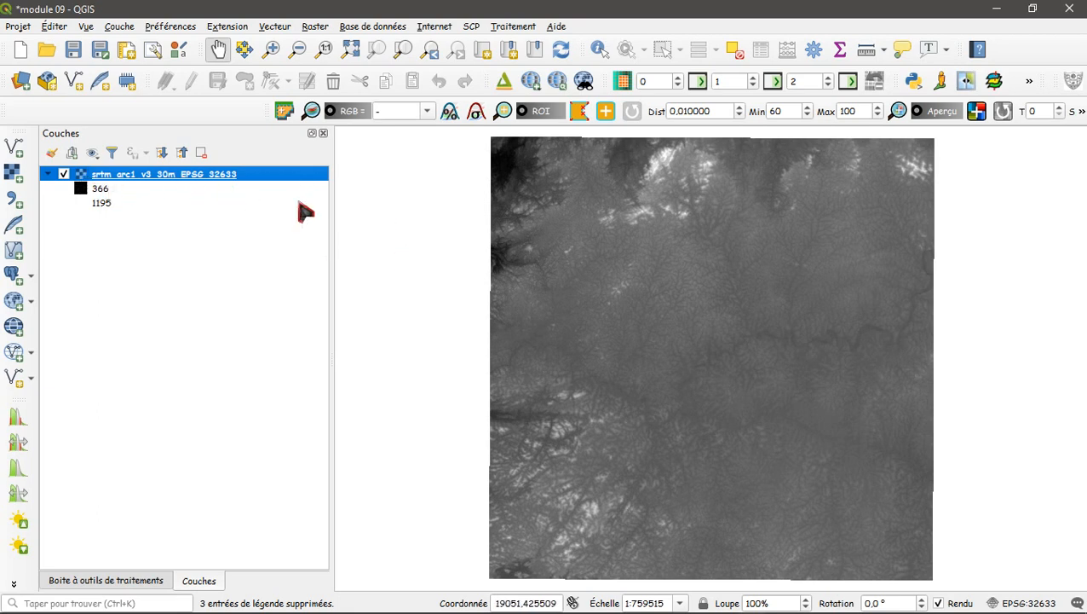
Style the srtm_arc1_v3_30m_EPSG_32633 layer as "Pseudo-couleur à bande unique" with the Reds colour ramp.
right_click(208, 179)
click(279, 417)
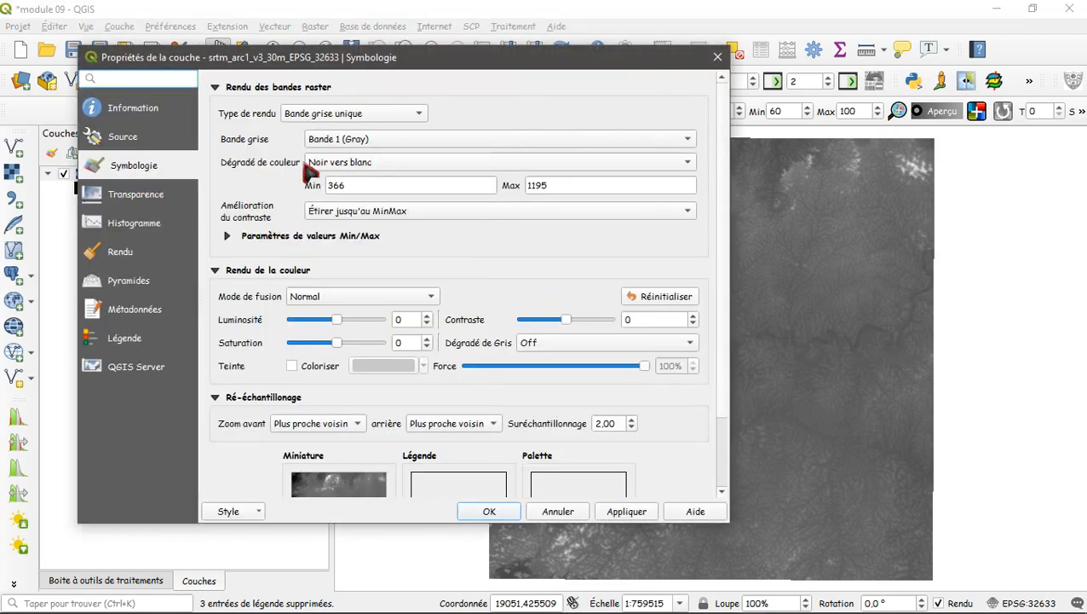
click(418, 114)
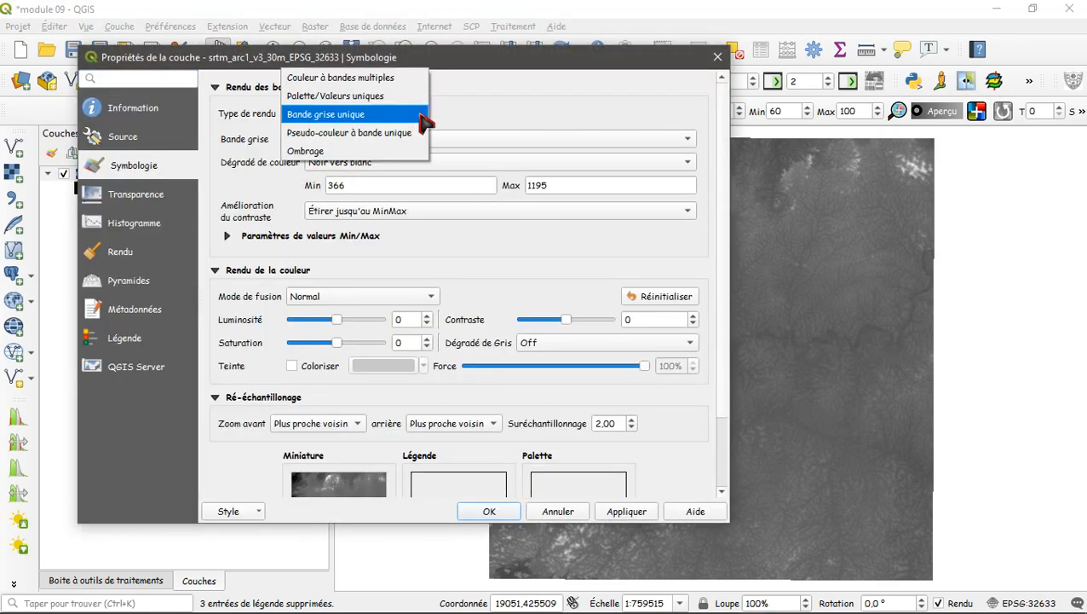
click(367, 134)
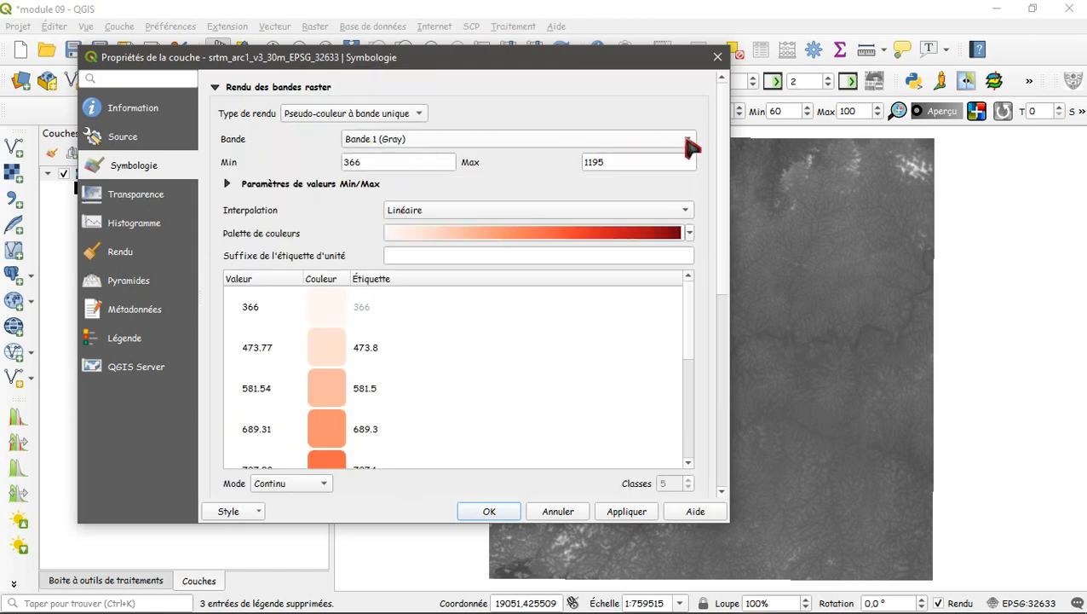
click(689, 232)
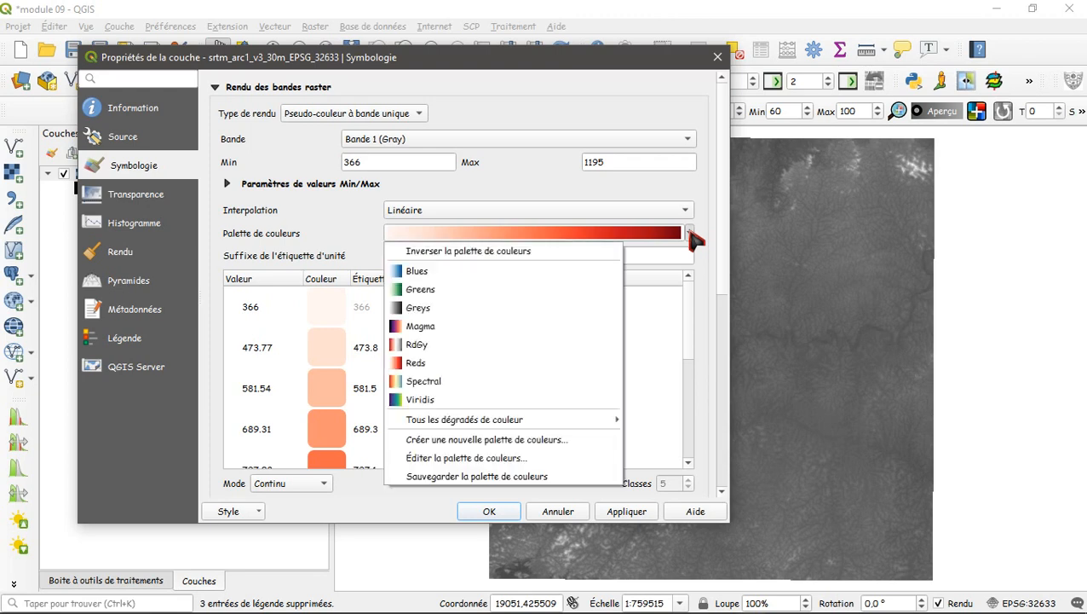
click(488, 363)
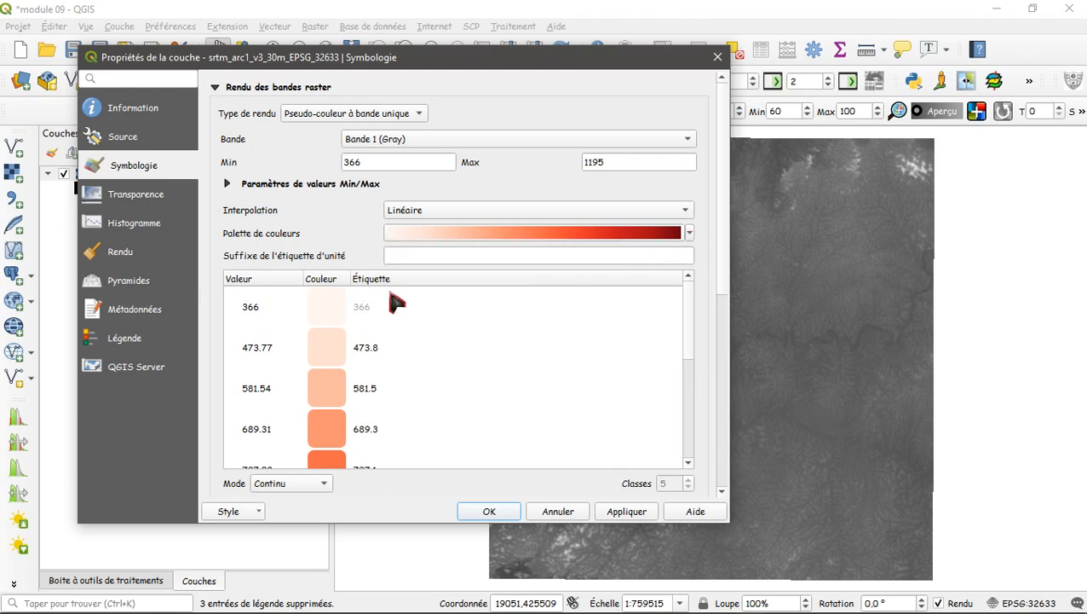
click(634, 511)
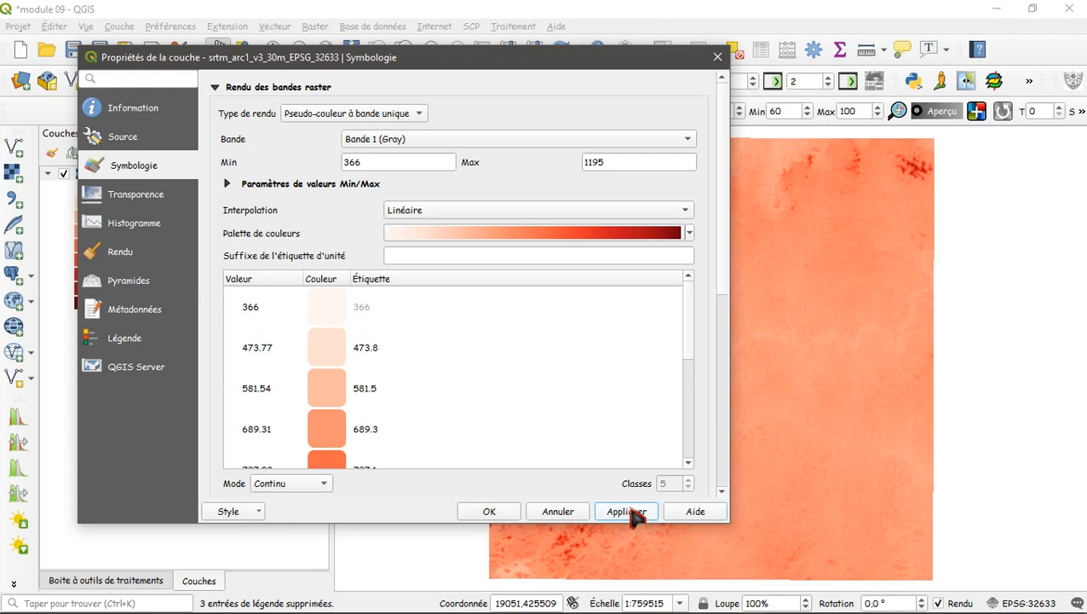
click(488, 511)
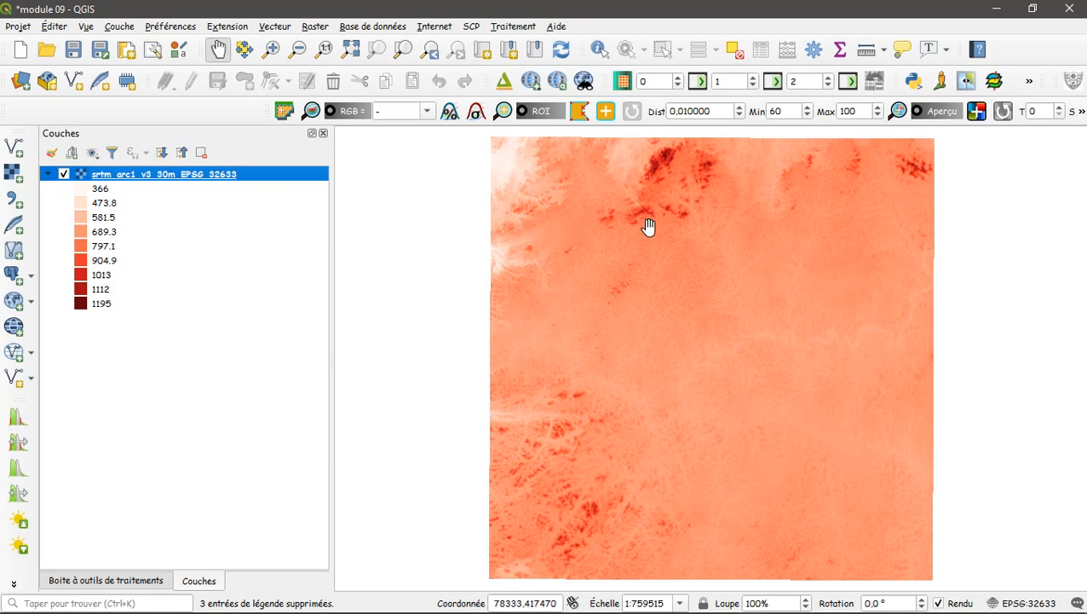
Enter the raster calculator expression "srtm_arc1_v3_30m_EPSG_32633@1" <= 1000.
click(320, 28)
mouse_move(381, 124)
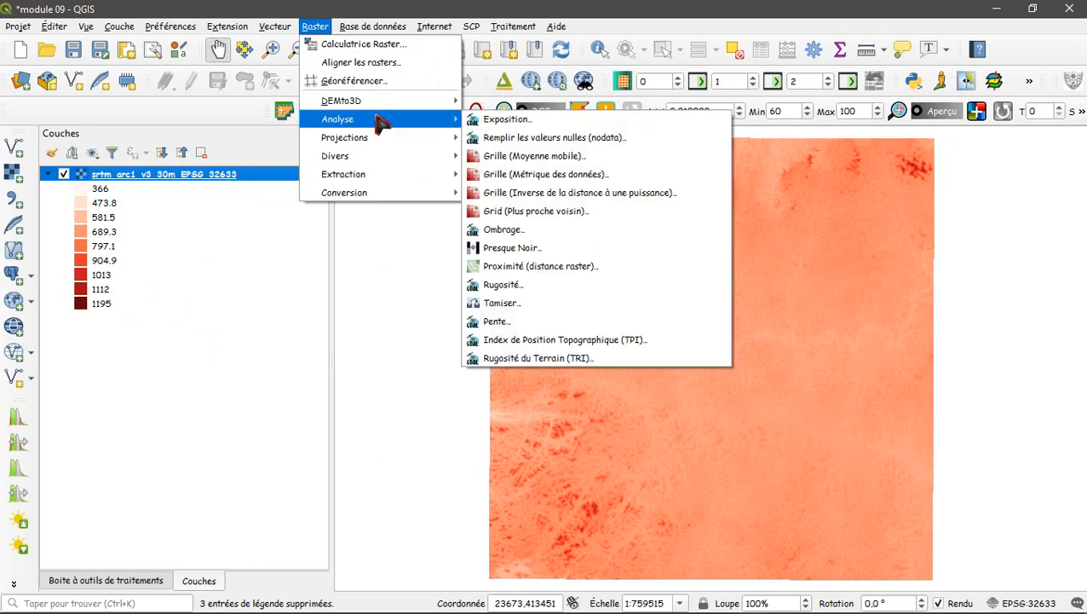
click(374, 46)
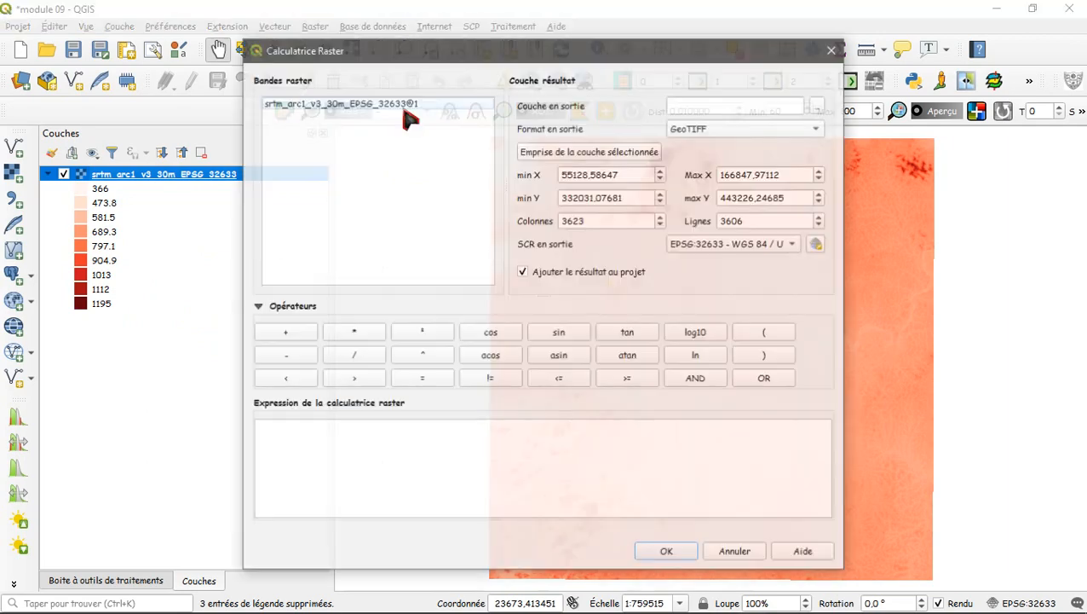
double_click(322, 104)
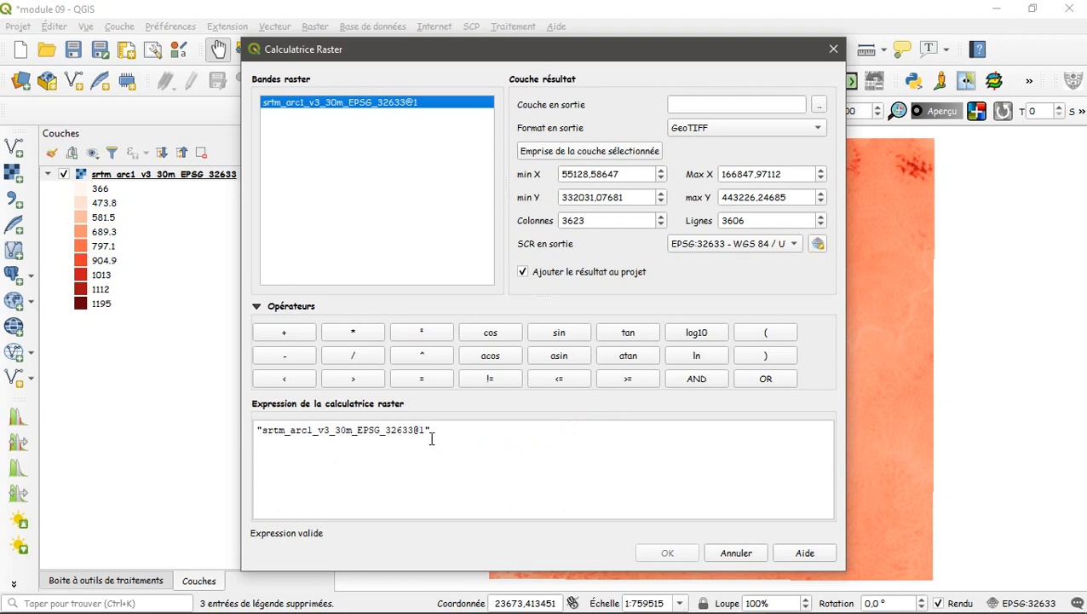
click(560, 379)
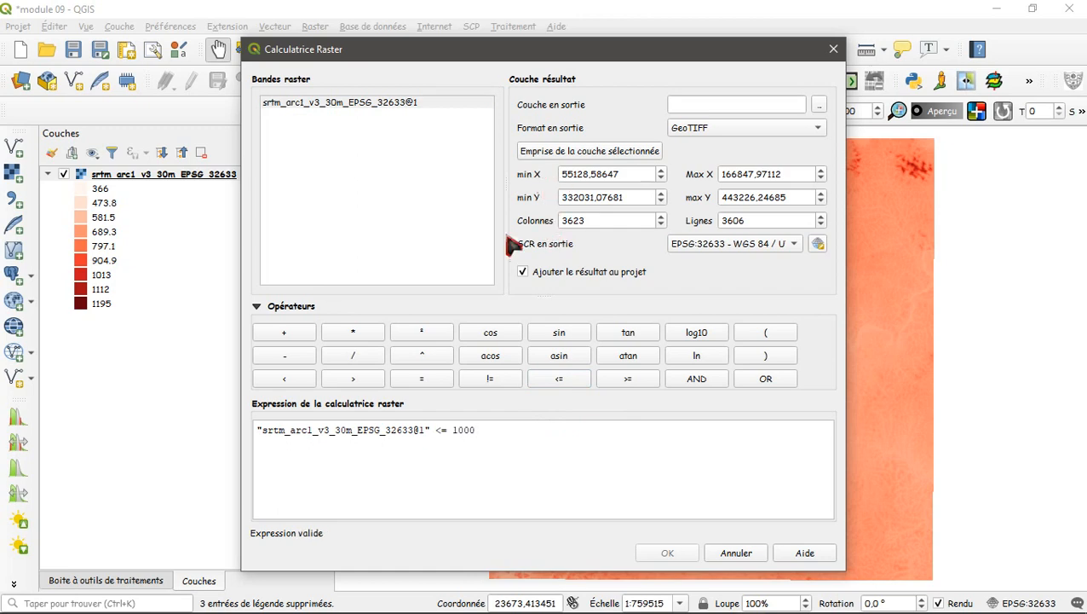
Set the calculator's output file to Mfoundi1_1000 in the M9 results folder and run the calculation.
click(821, 105)
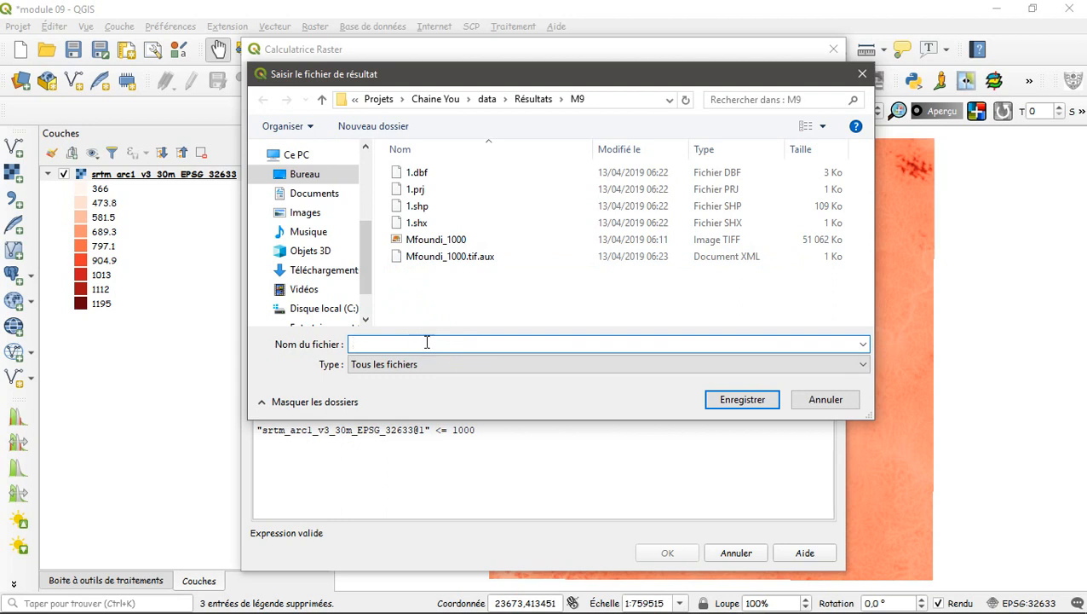
click(433, 239)
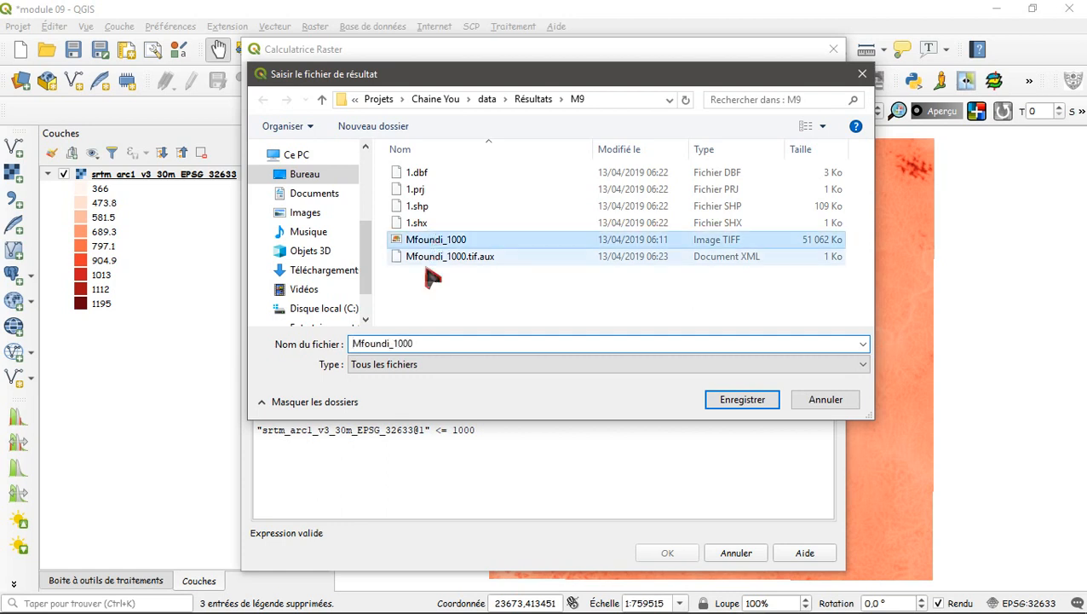
click(395, 343)
click(395, 344)
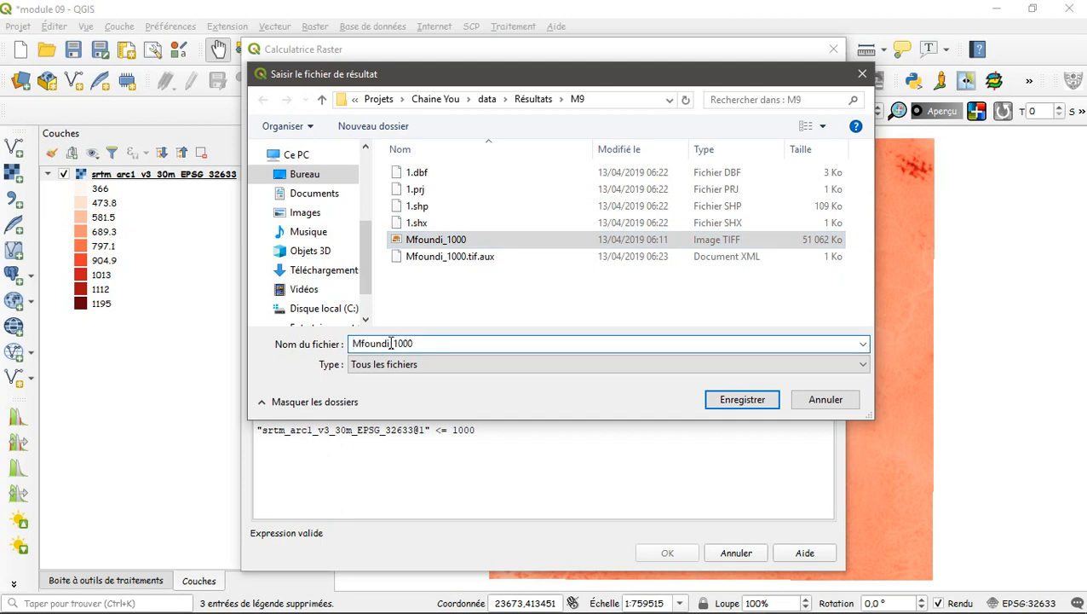
text(1)
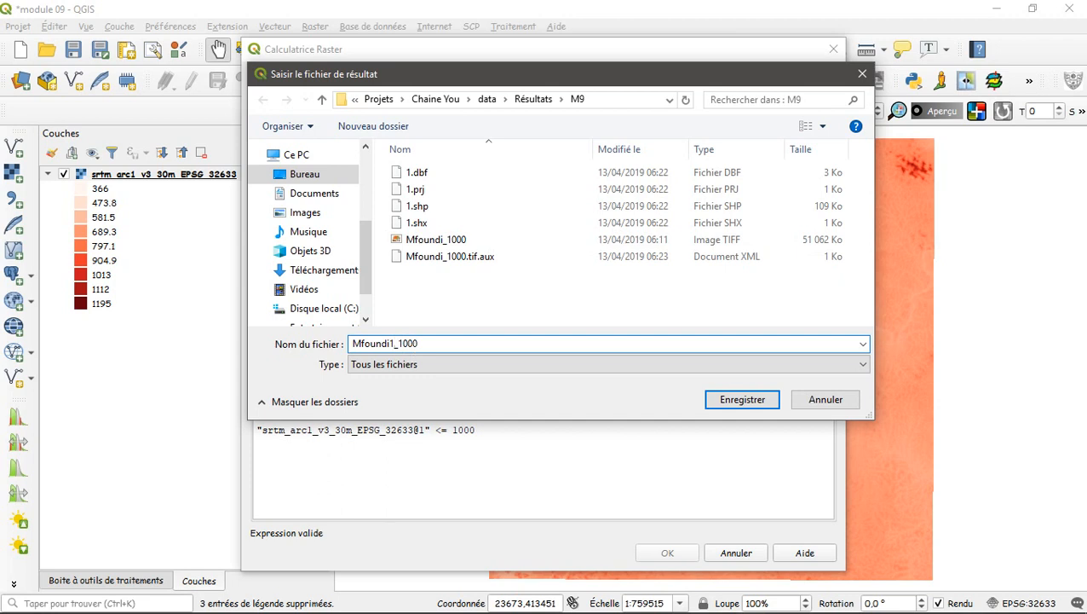
click(750, 407)
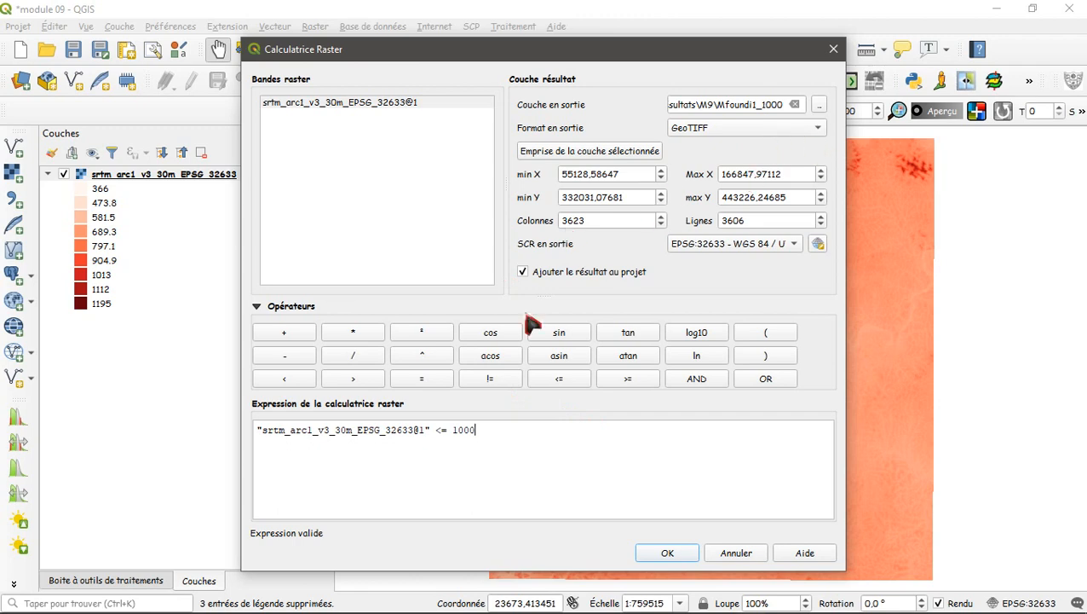
click(682, 553)
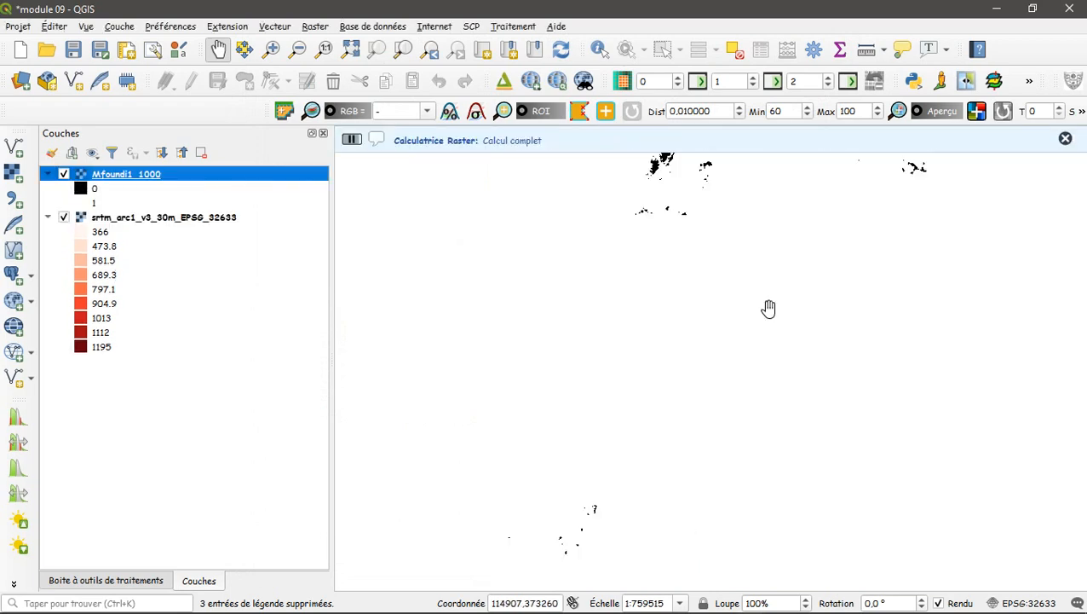
Set the Mfoundi1_1000 layer's render type to "Palette/Valeurs uniques" and classify its values.
right_click(125, 181)
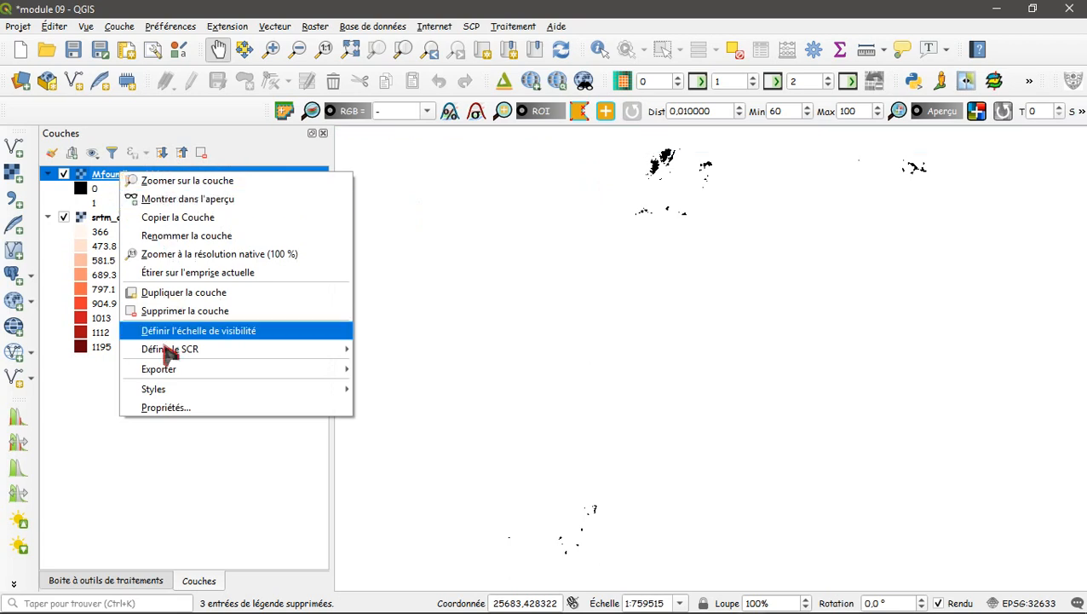
click(166, 407)
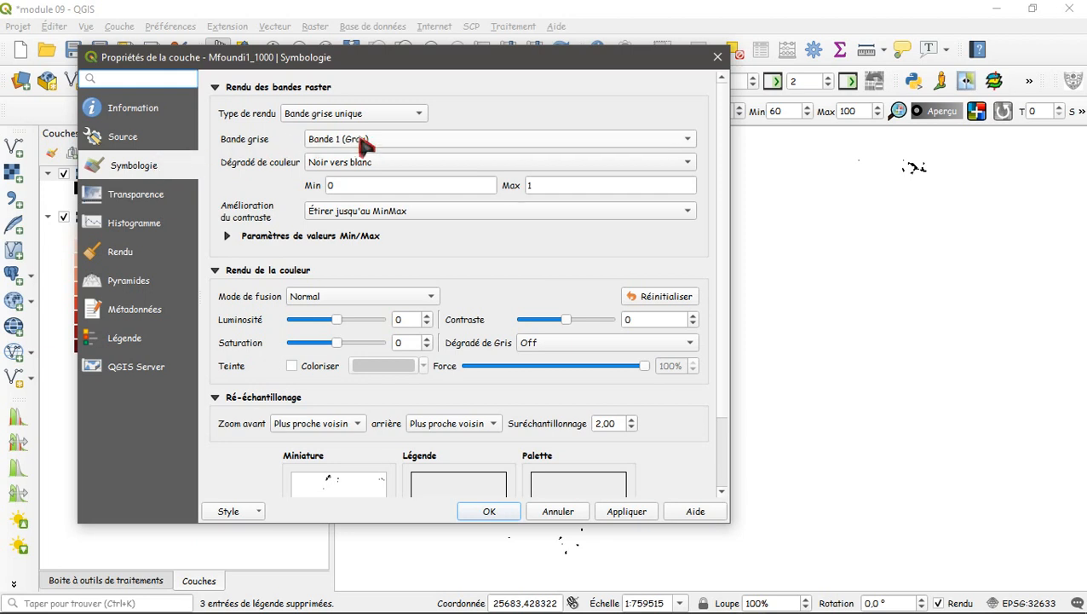
click(417, 118)
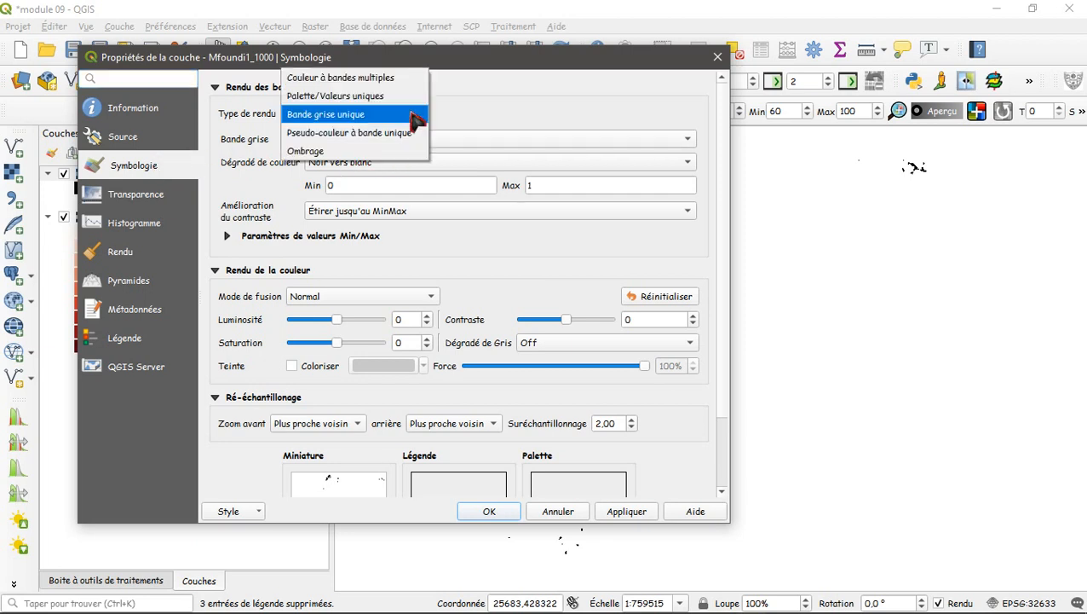
click(391, 96)
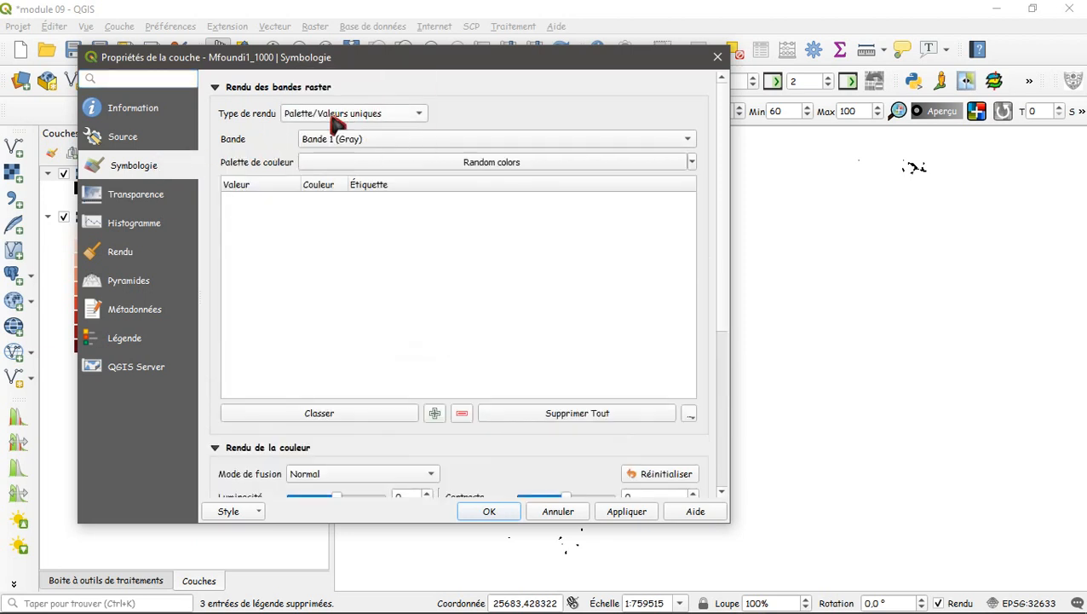
click(315, 412)
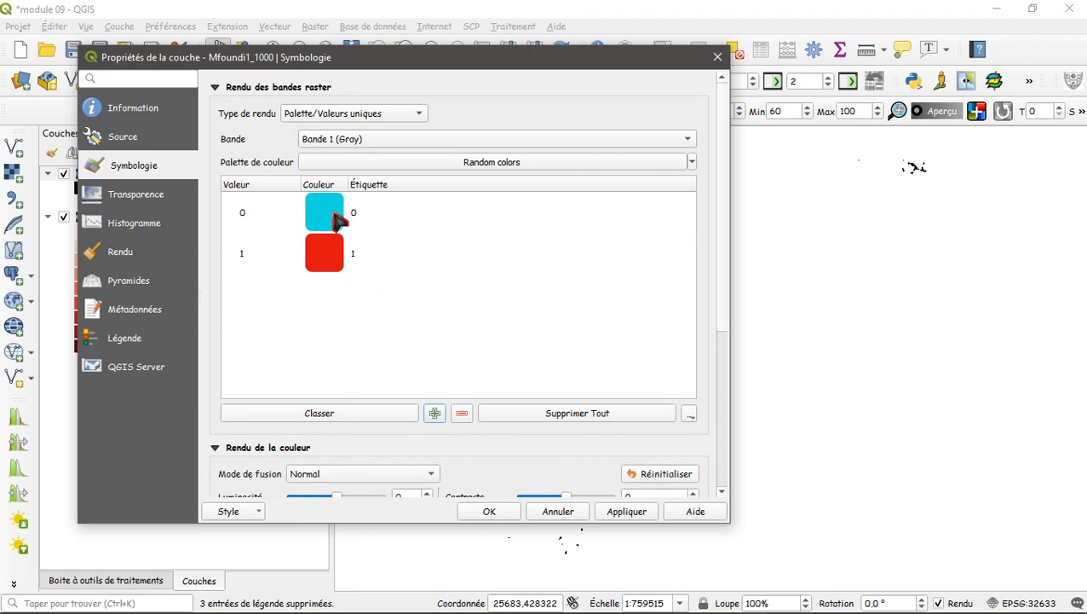
Change the colour of class 0 to bright red (#f31509).
double_click(325, 213)
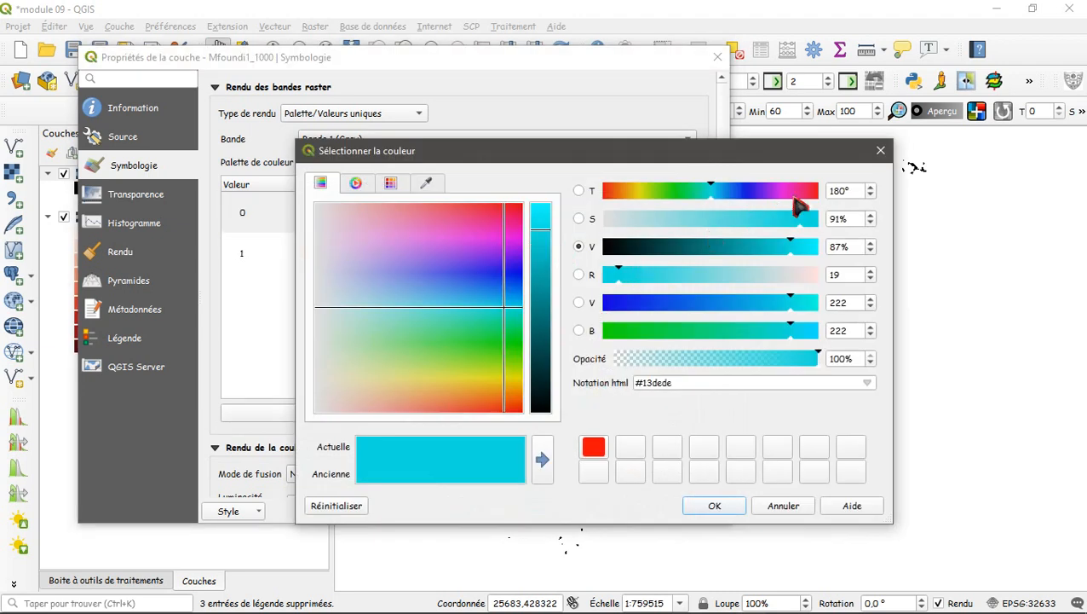
click(606, 193)
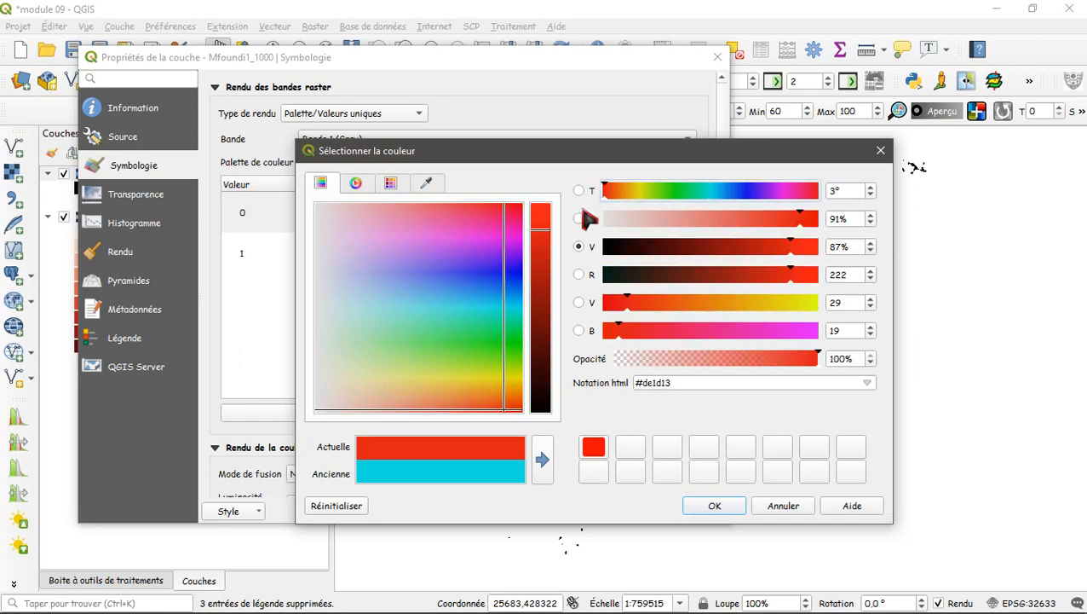
click(542, 213)
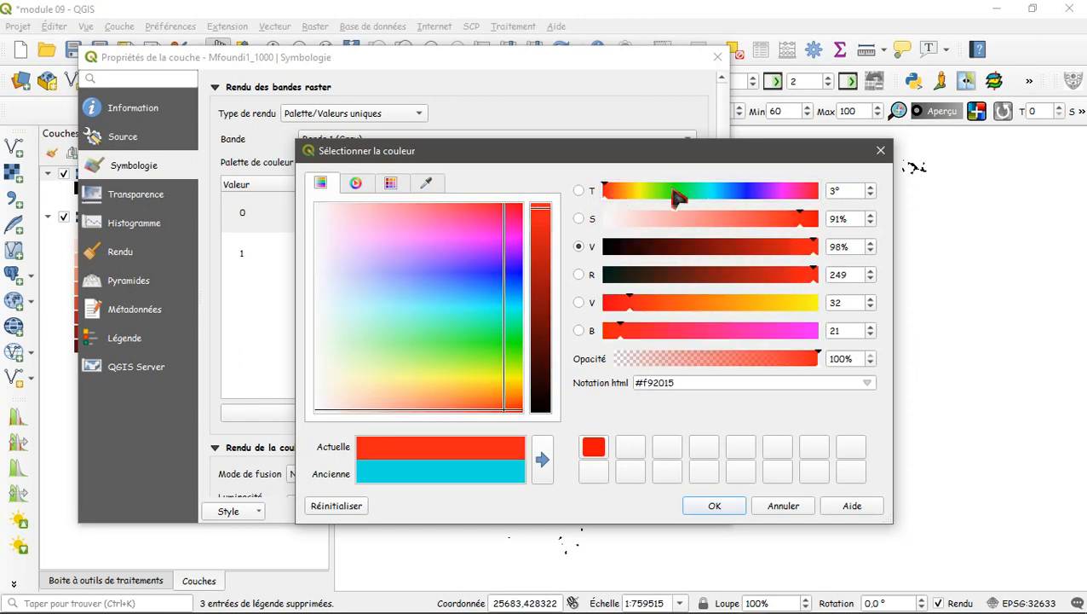
click(811, 220)
click(810, 250)
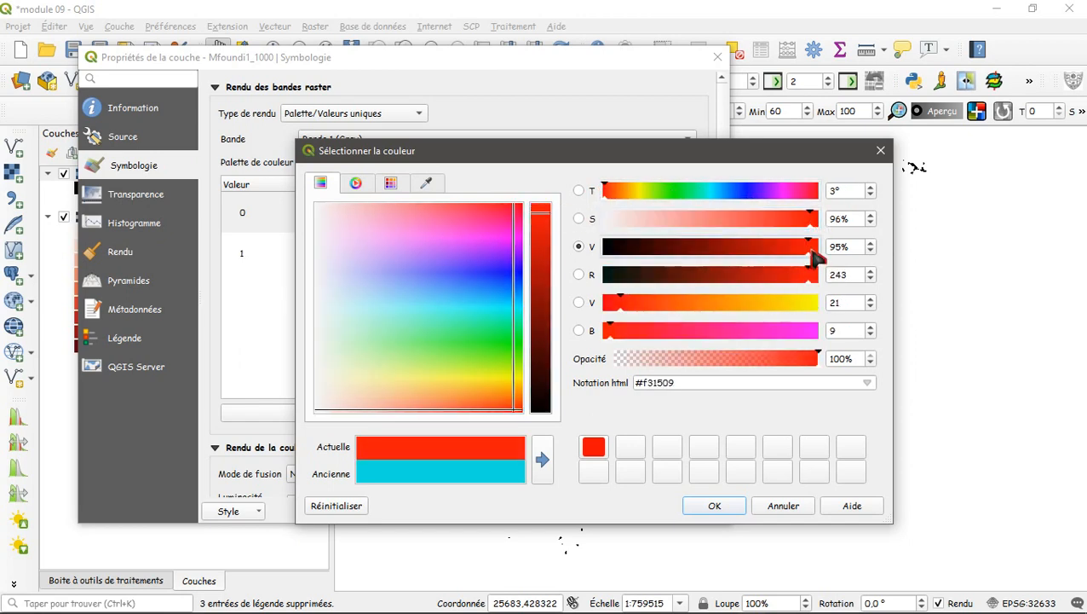
click(719, 507)
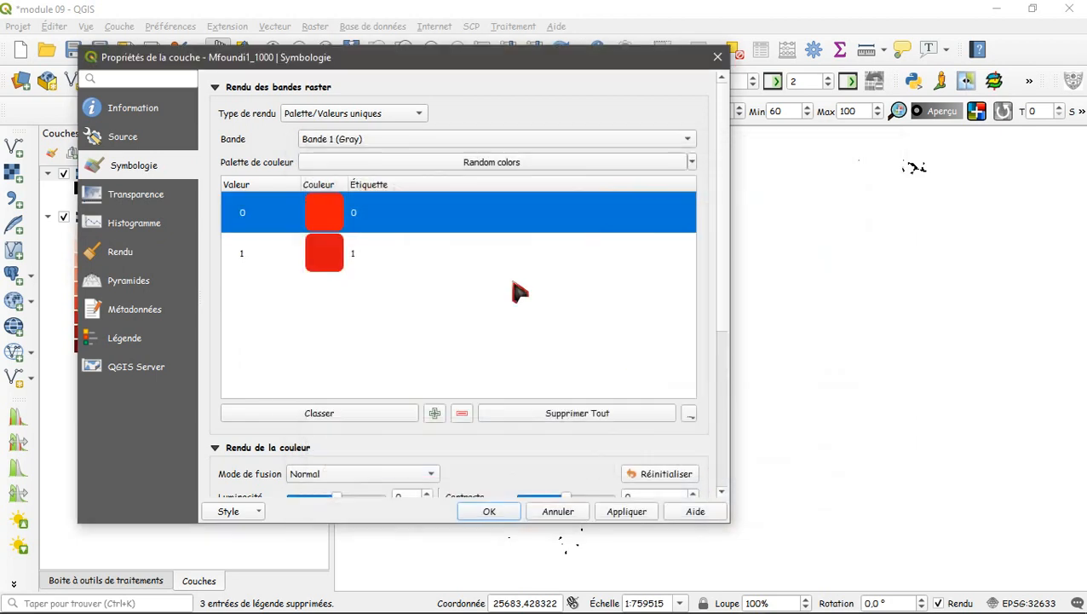
Change the colour of class 1 to off-white (#fefef8) and apply the symbology to the Mfoundi1_1000 layer.
double_click(330, 264)
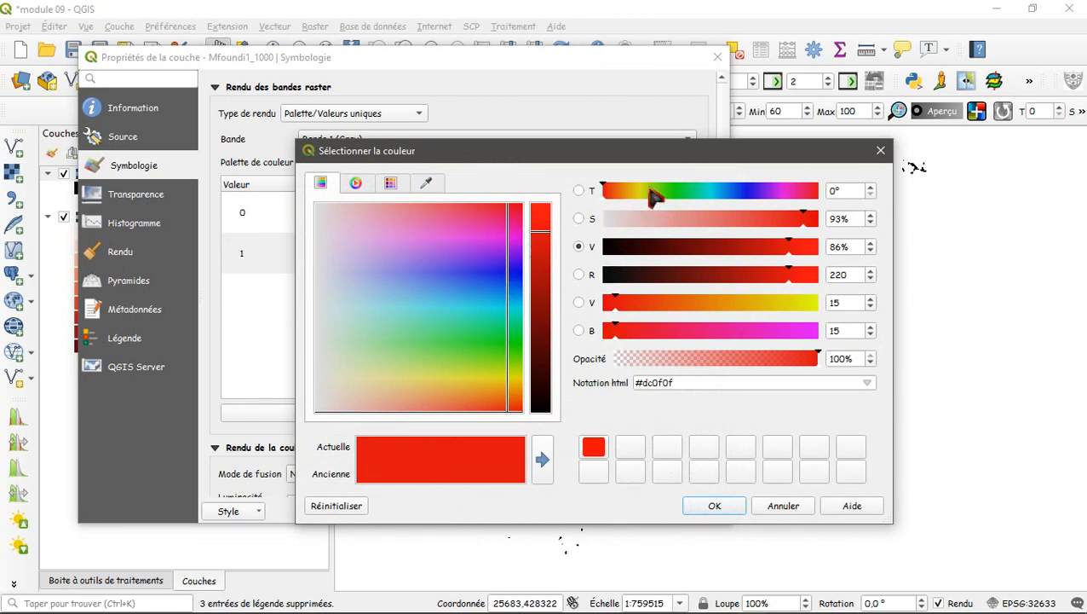
click(818, 305)
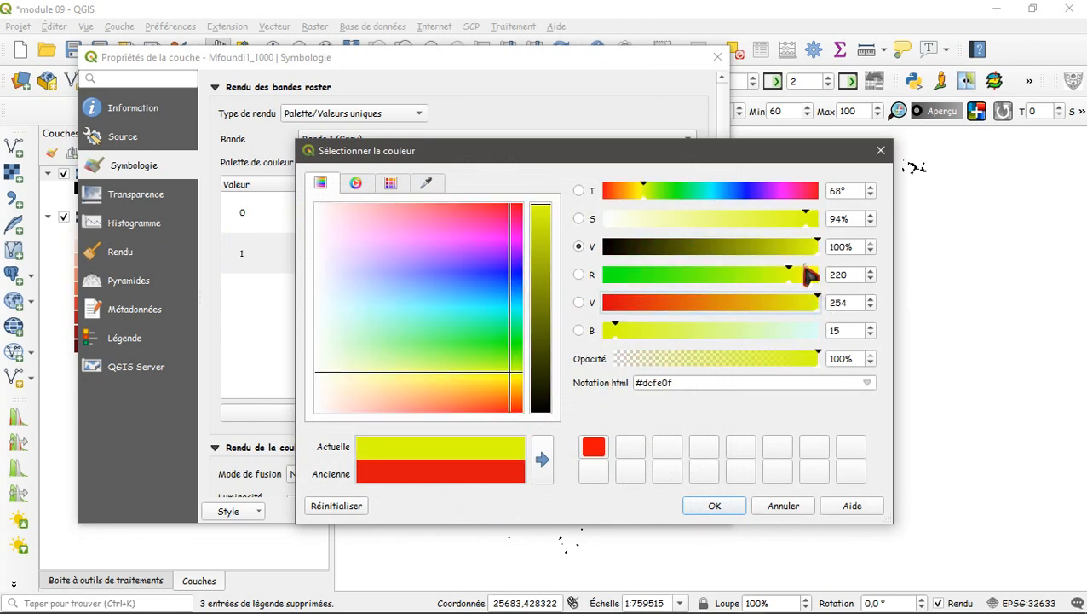
click(609, 221)
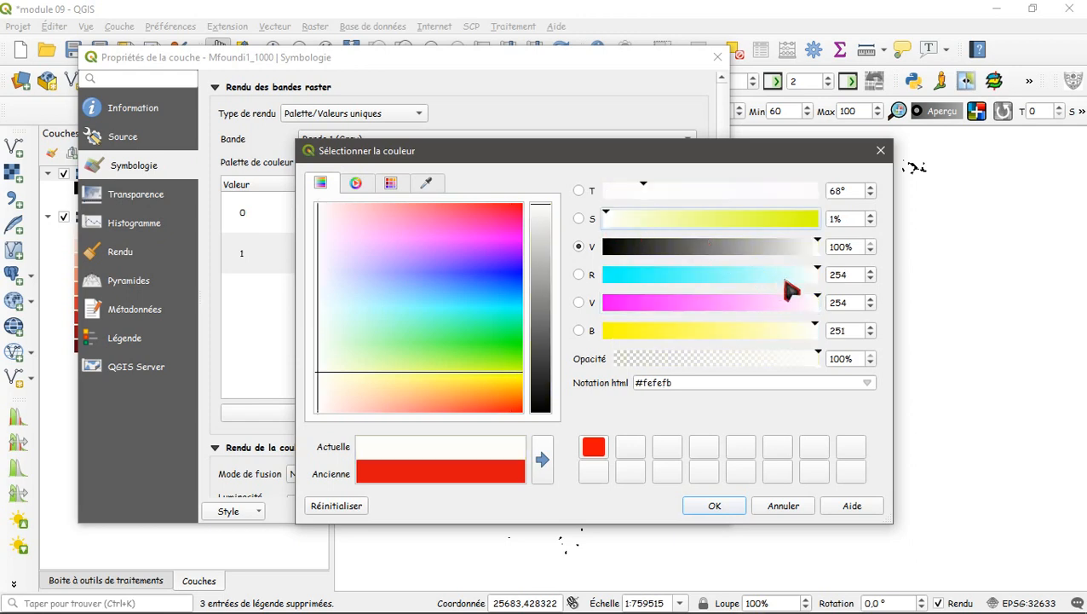
click(814, 334)
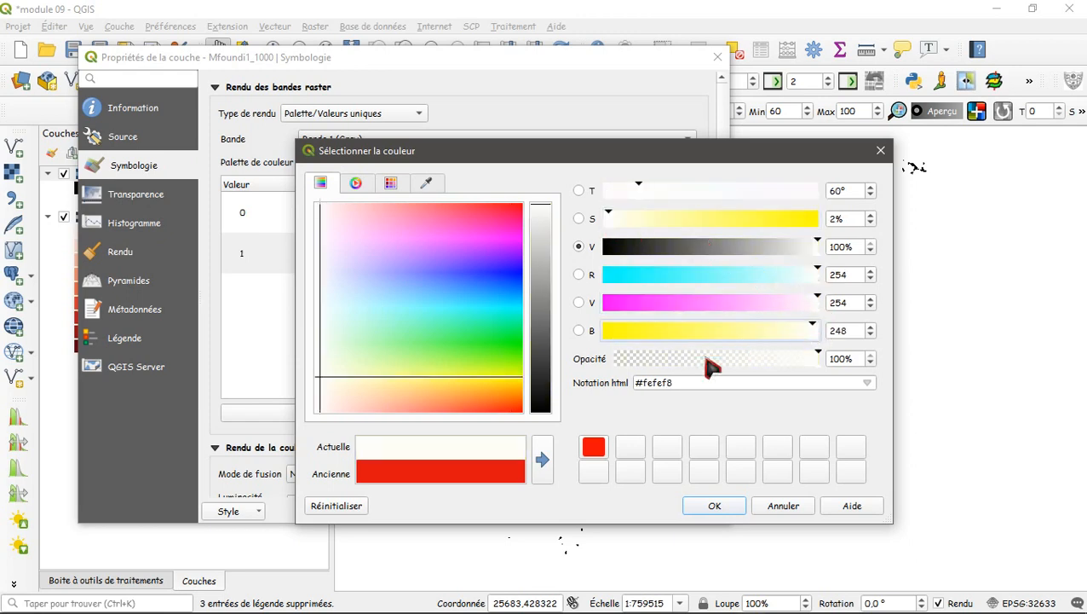
click(702, 506)
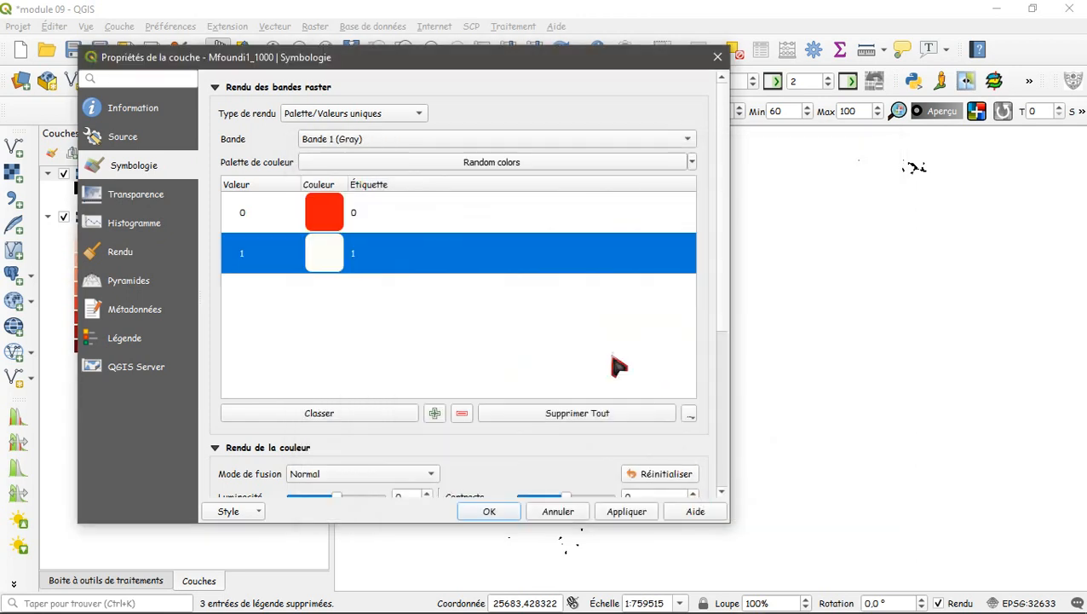
click(630, 514)
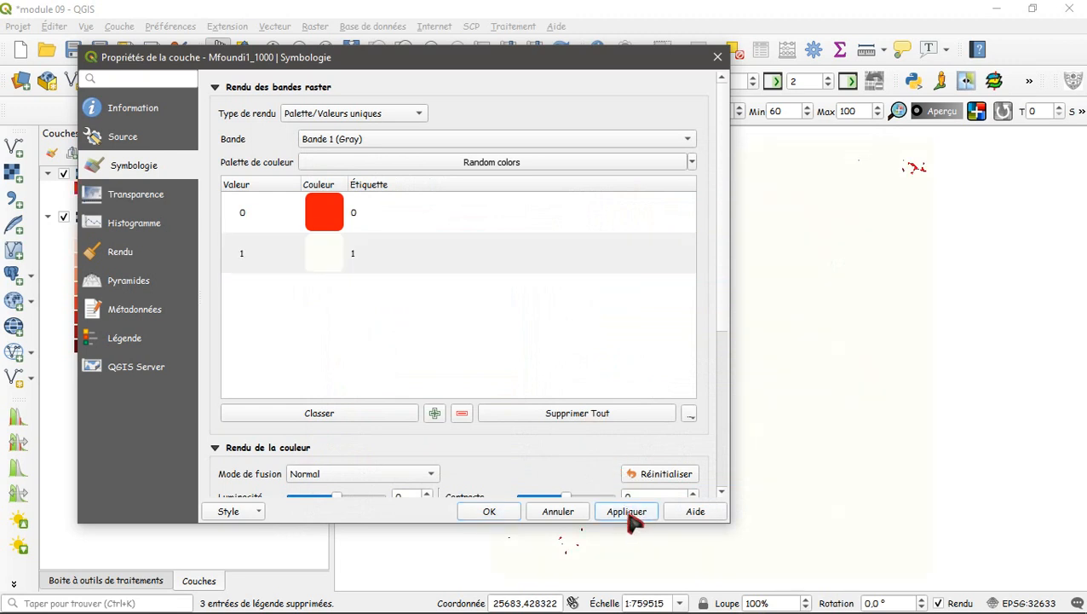
click(490, 514)
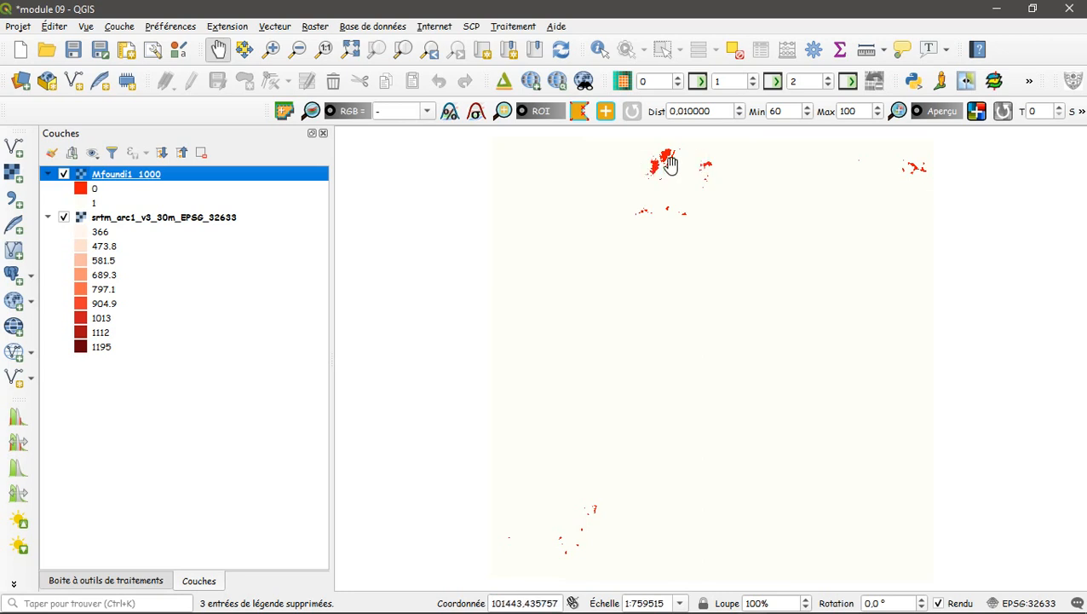
scroll(654, 163, up, 3)
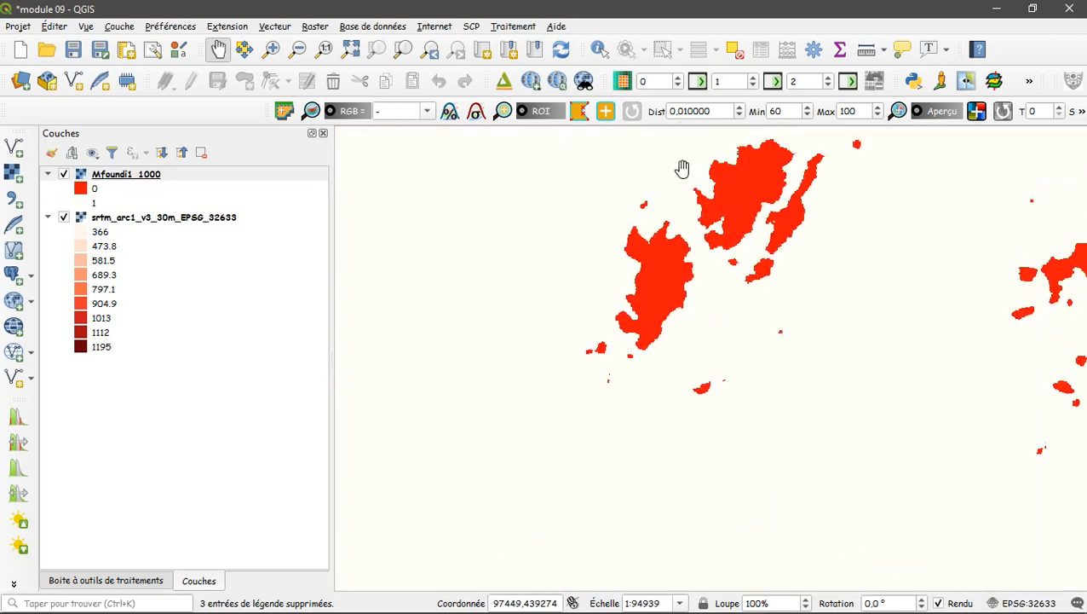
Set up the GRASS r.to.vect conversion with Mfoundi1_1000 as the input raster and area as the feature type.
scroll(604, 281, down, 1)
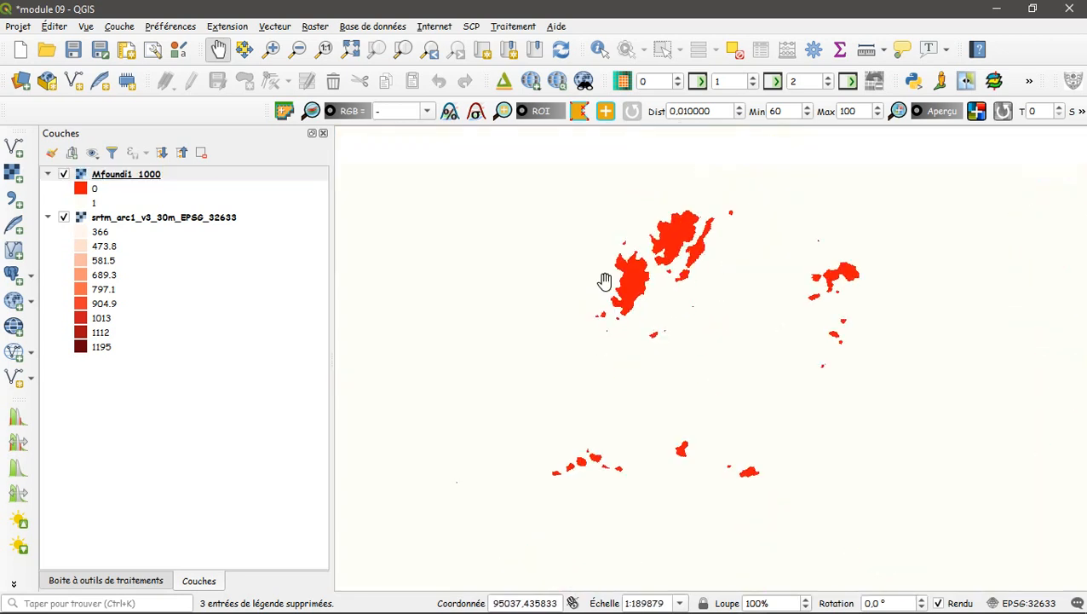
drag(659, 417, 652, 287)
scroll(665, 329, down, 2)
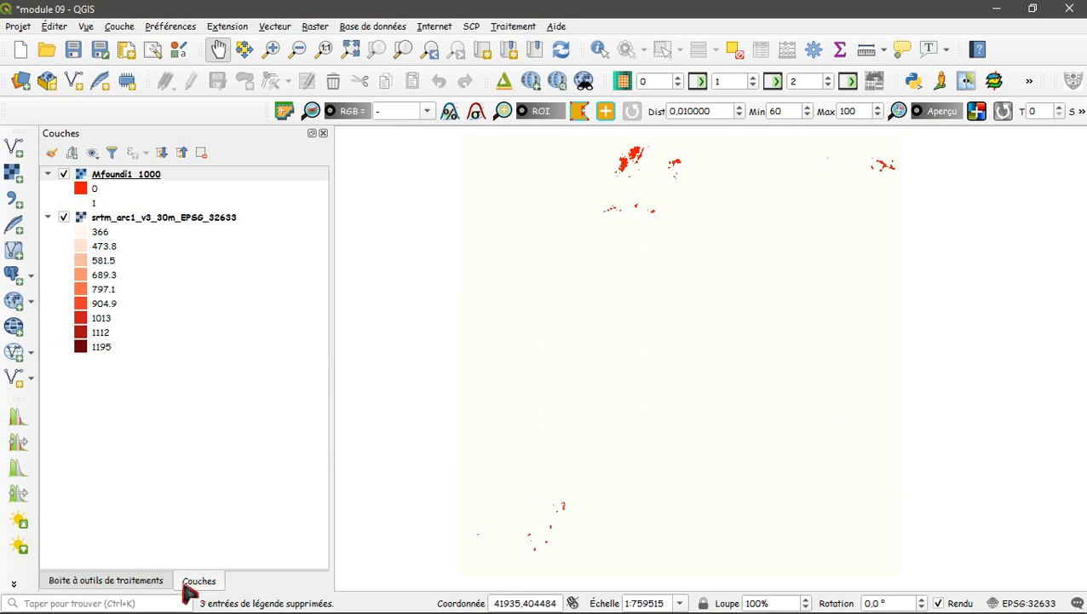
click(136, 589)
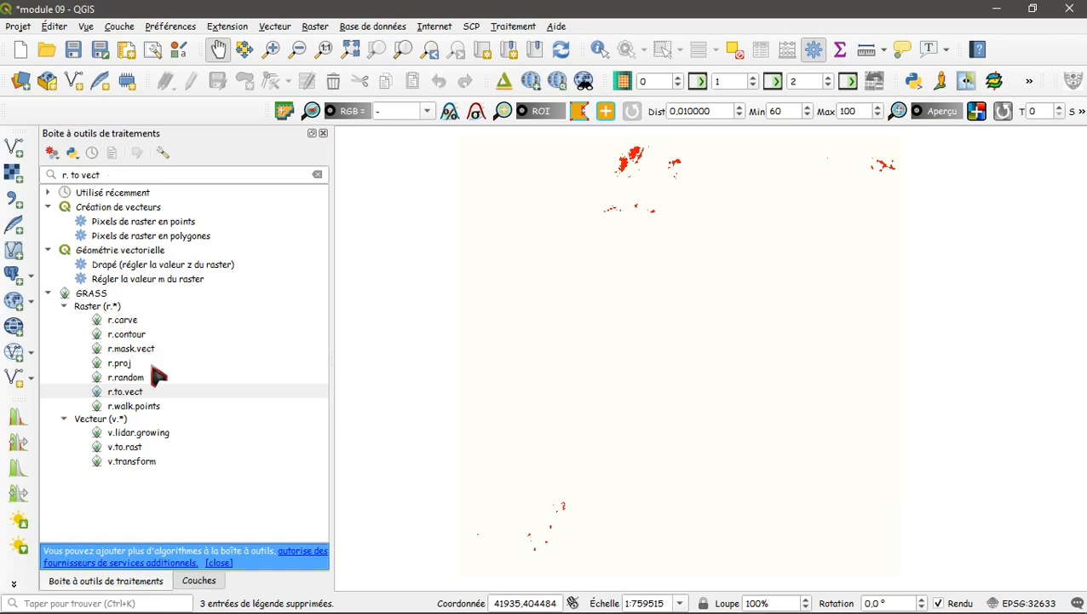
double_click(126, 394)
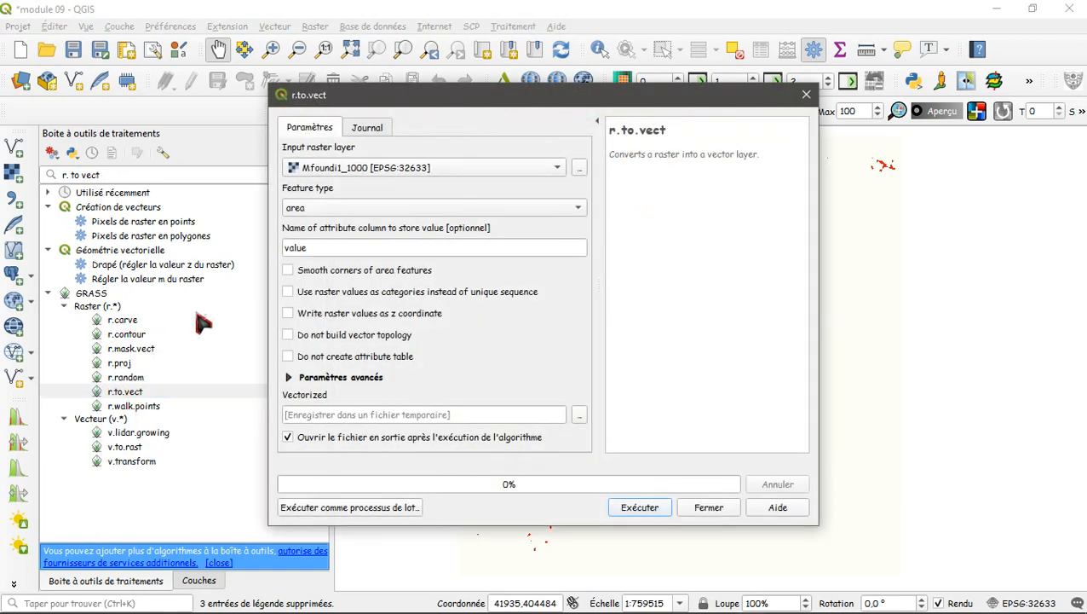
click(556, 168)
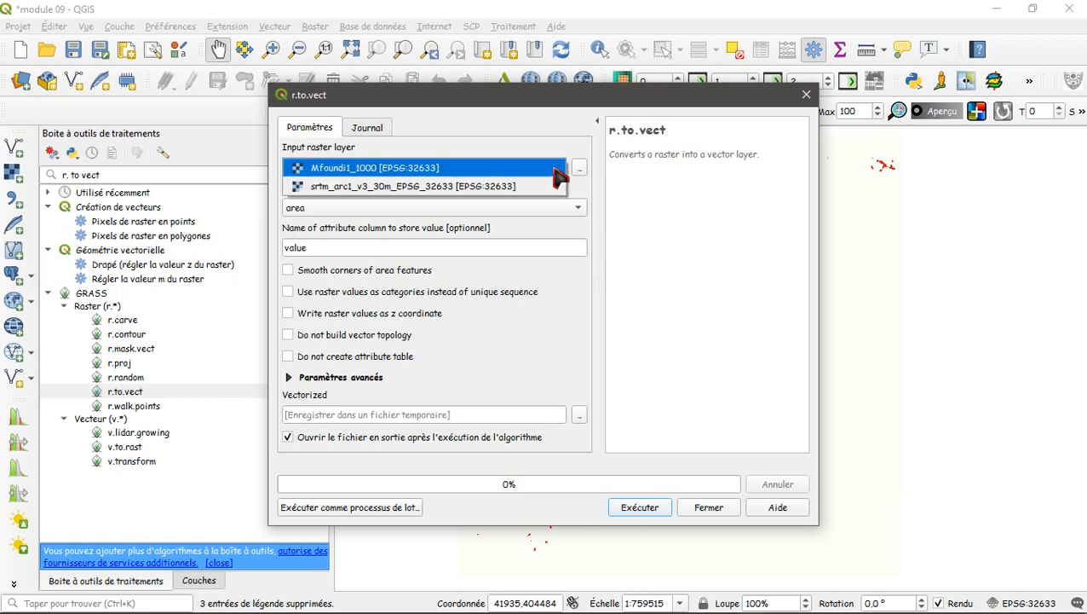
click(384, 167)
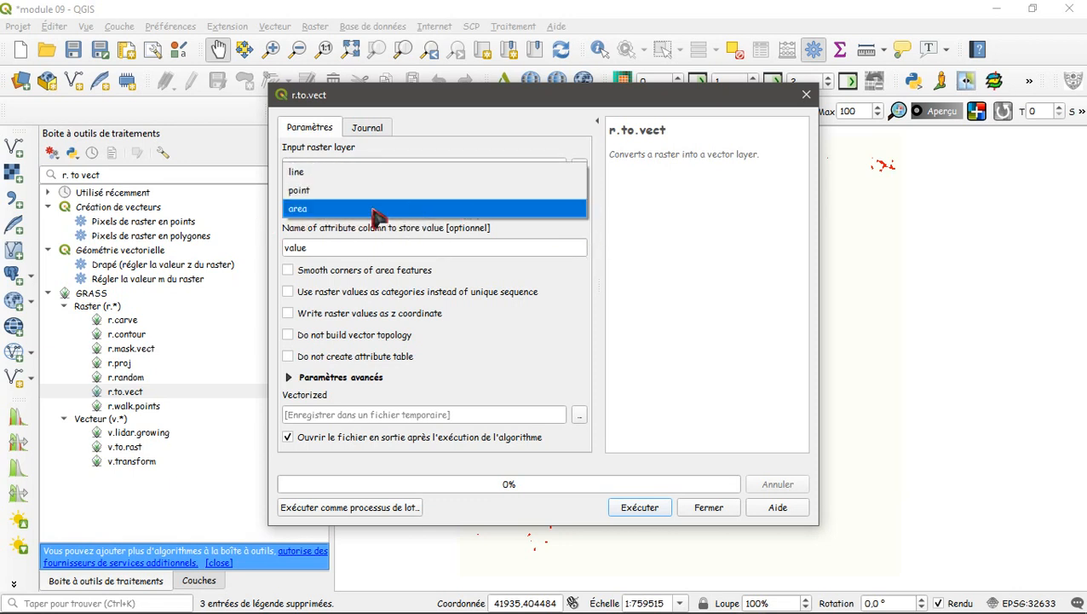
click(299, 210)
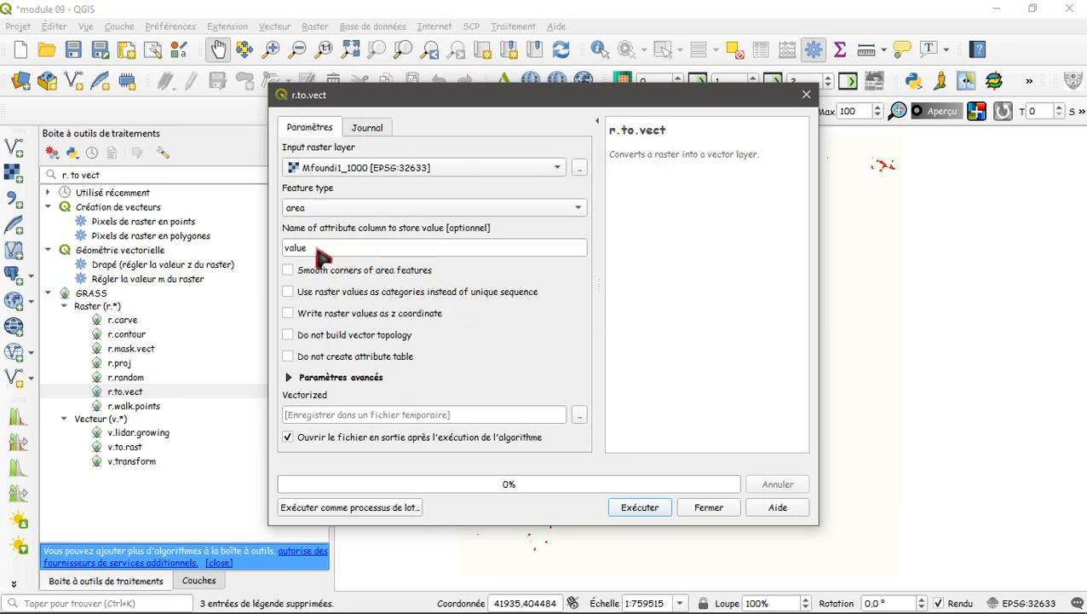
Set the vectorized output to an SHP file named Mfoundi_1000 in the M9 results folder and run the conversion.
click(582, 419)
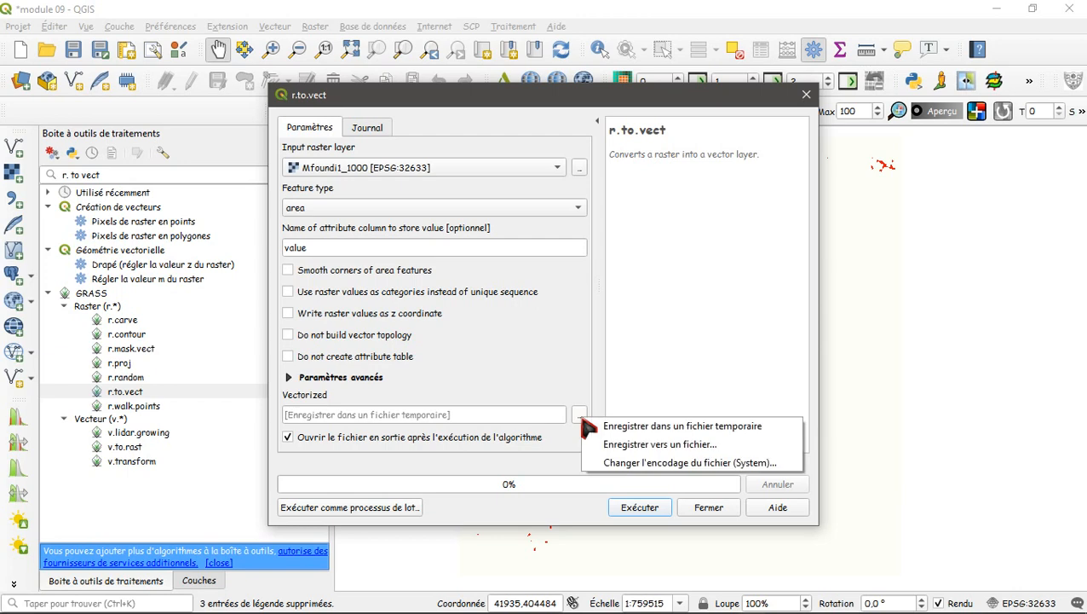
click(623, 445)
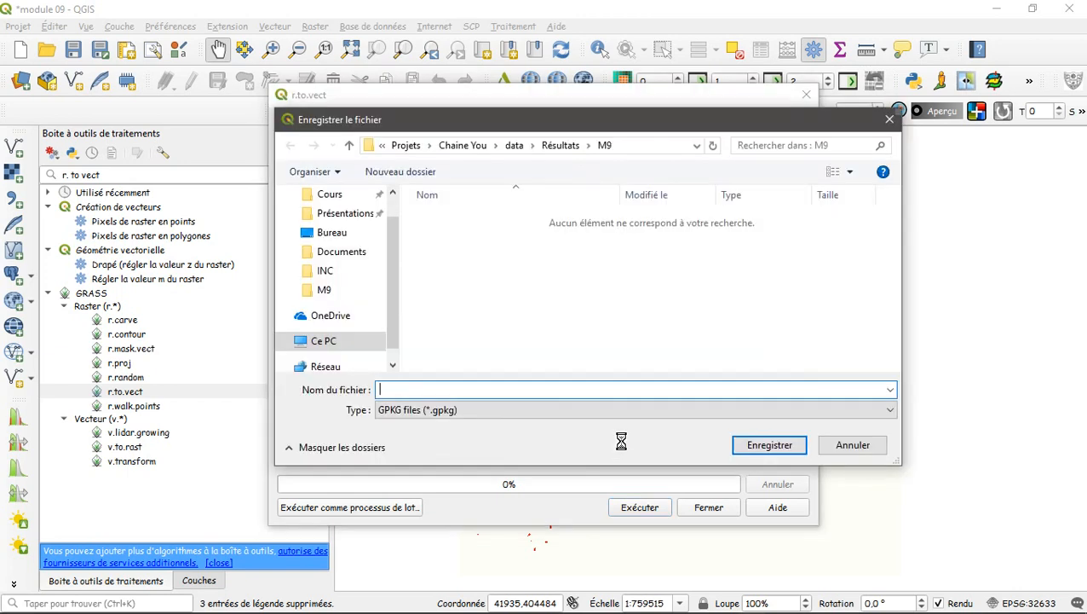
click(443, 410)
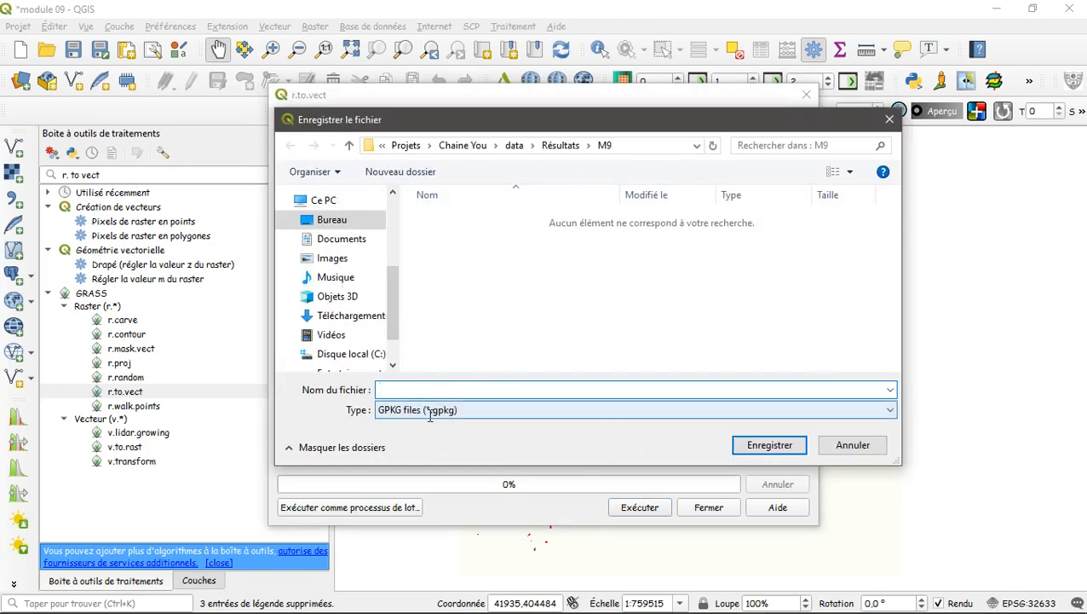
click(412, 162)
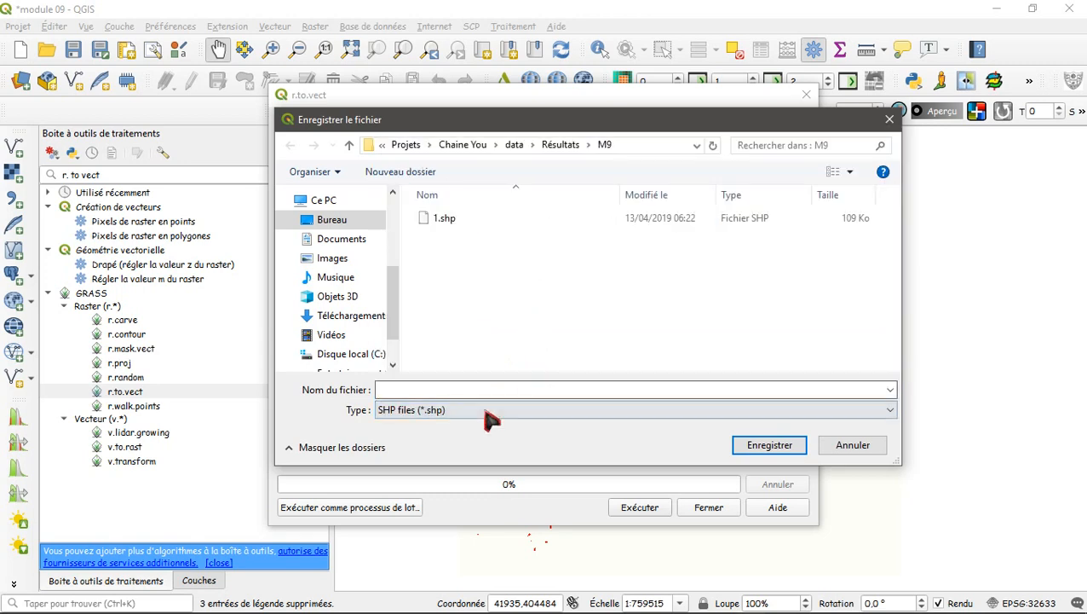
click(427, 388)
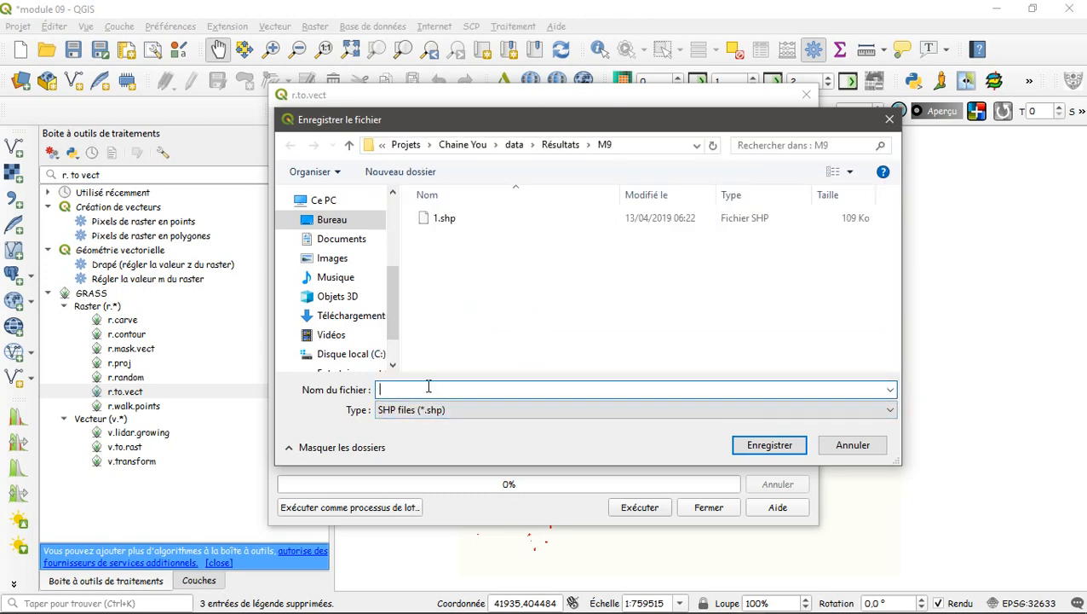
text(M)
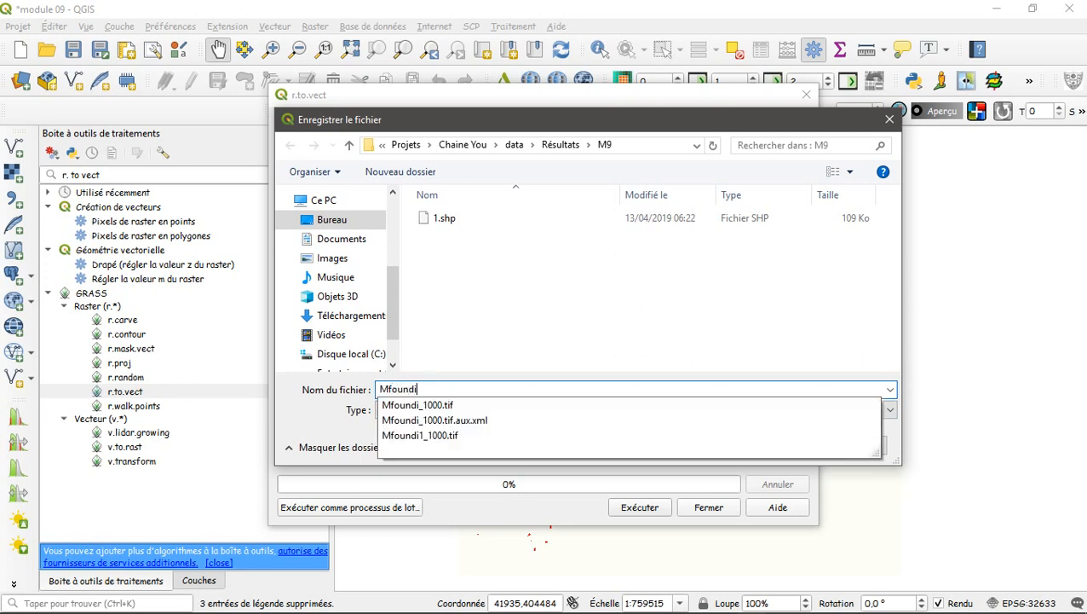
text(foundi_1000)
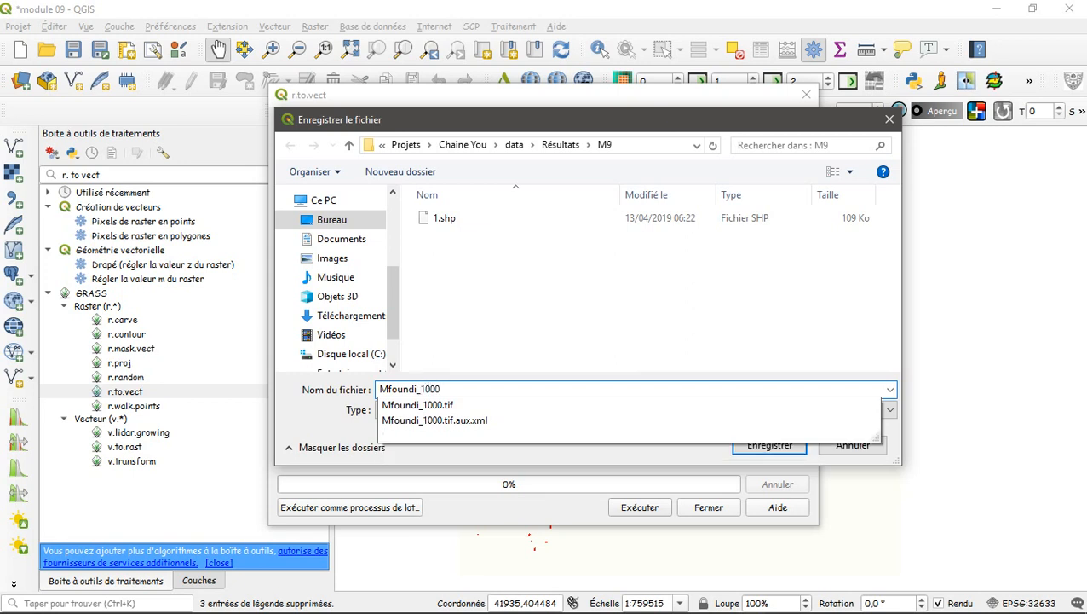
click(769, 446)
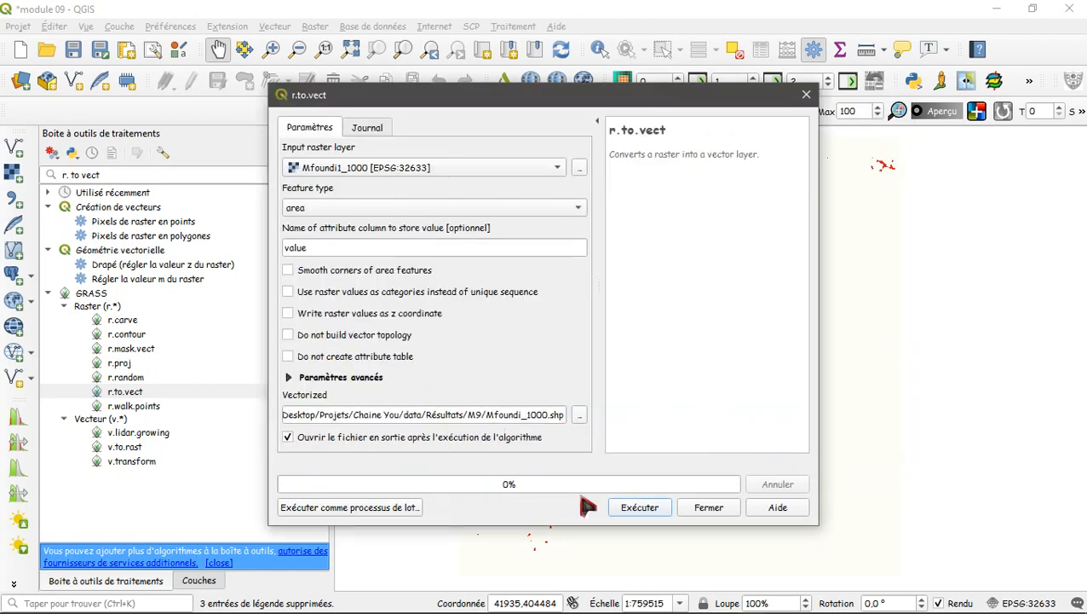
click(646, 511)
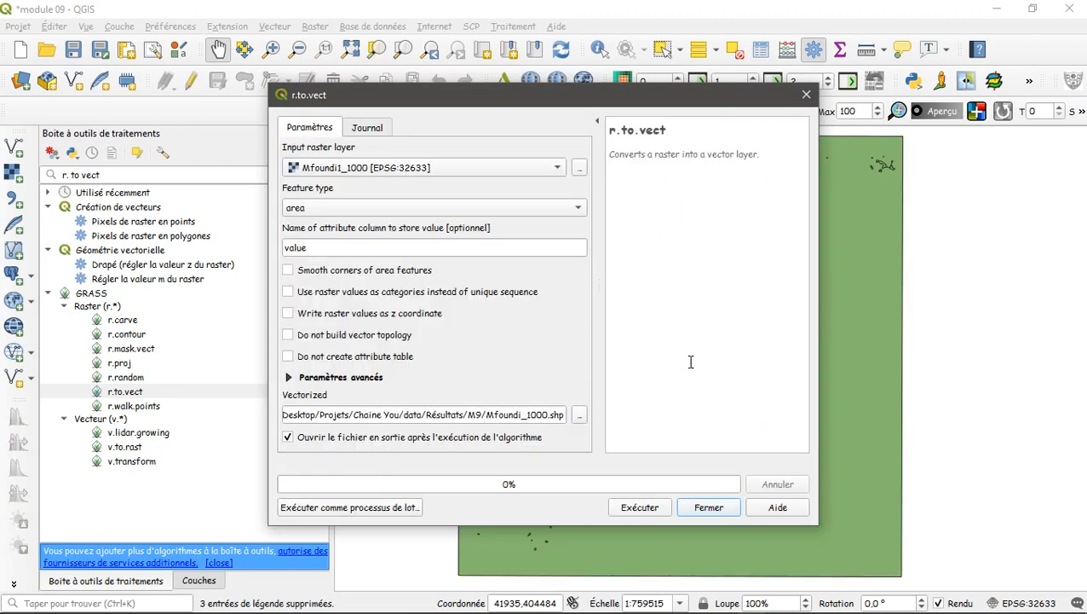
click(709, 508)
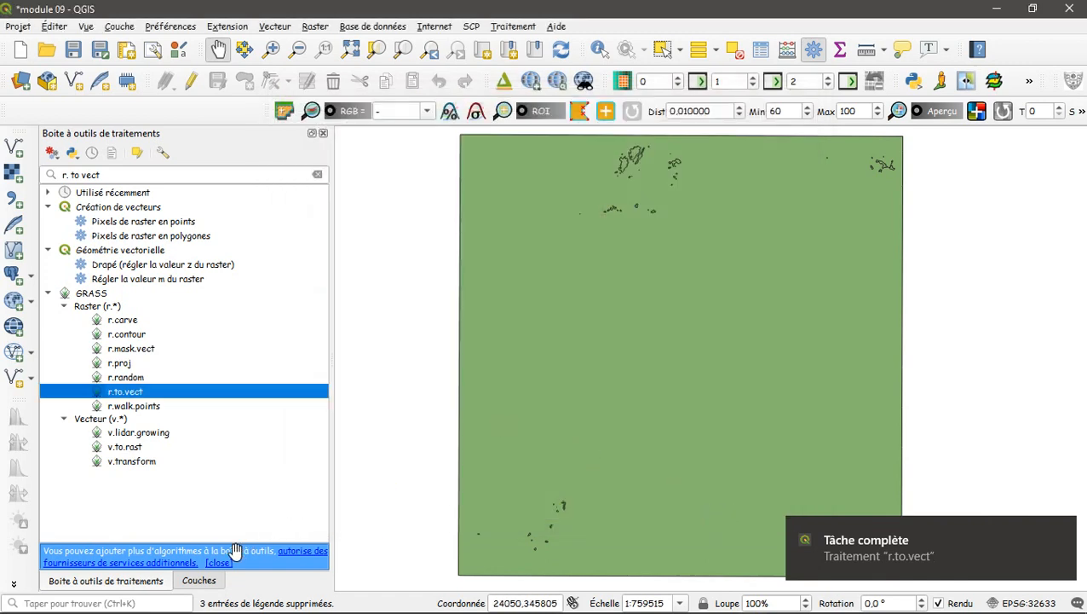
Apply a "Catégorisé" symbology to the Vectorized layer, classified on the value column.
click(200, 580)
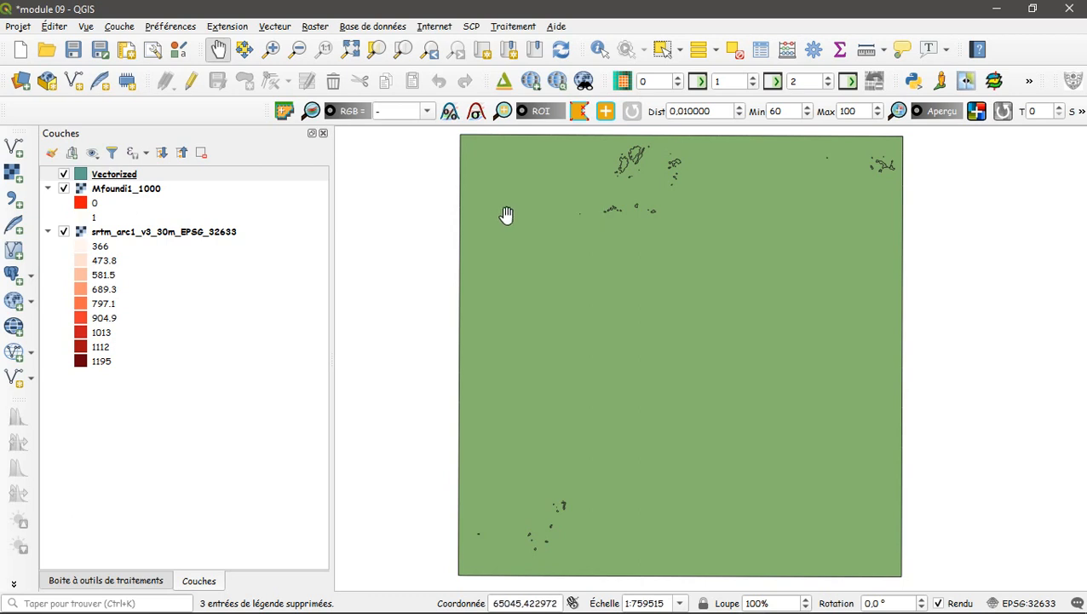
click(112, 175)
right_click(112, 175)
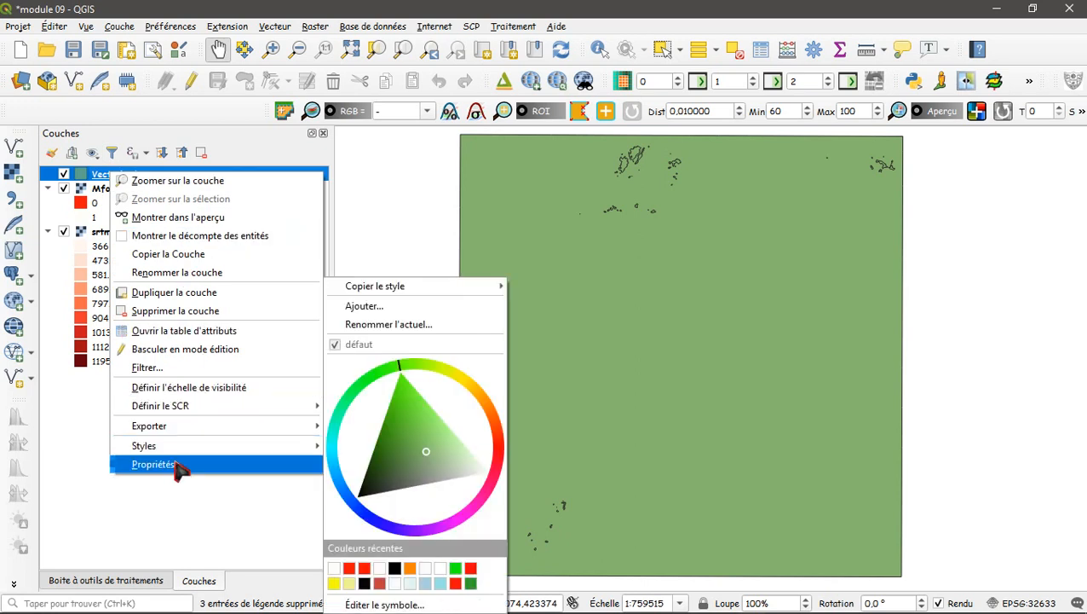
click(176, 467)
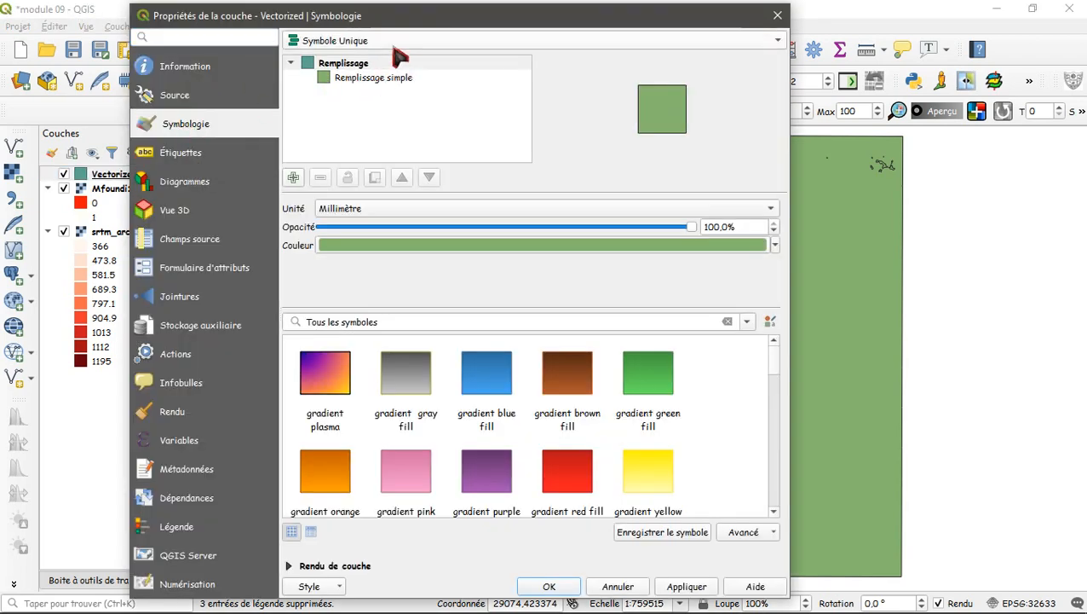
click(392, 40)
click(368, 62)
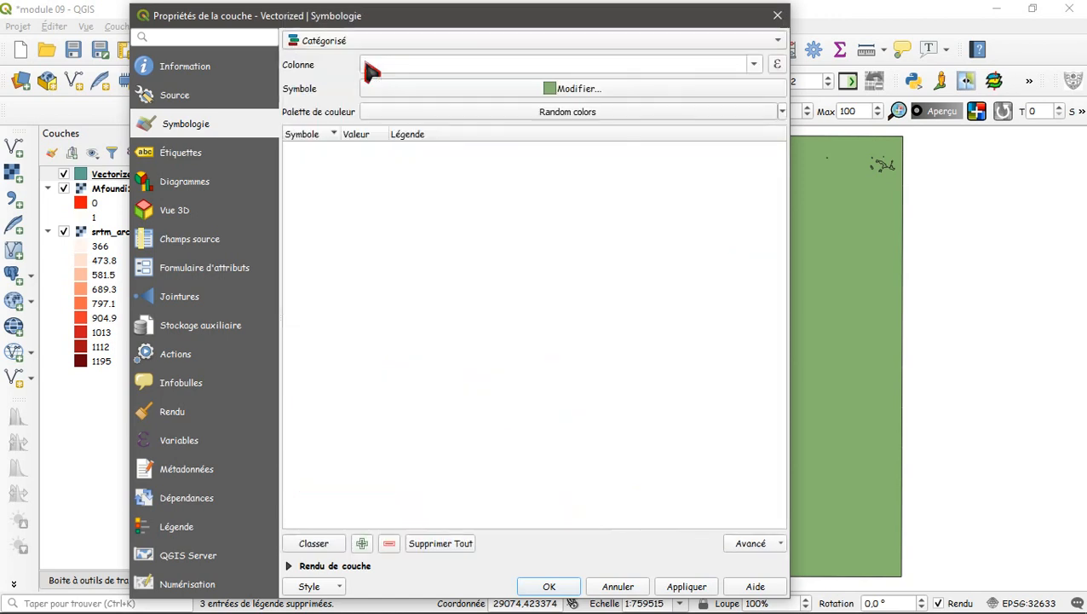
click(753, 66)
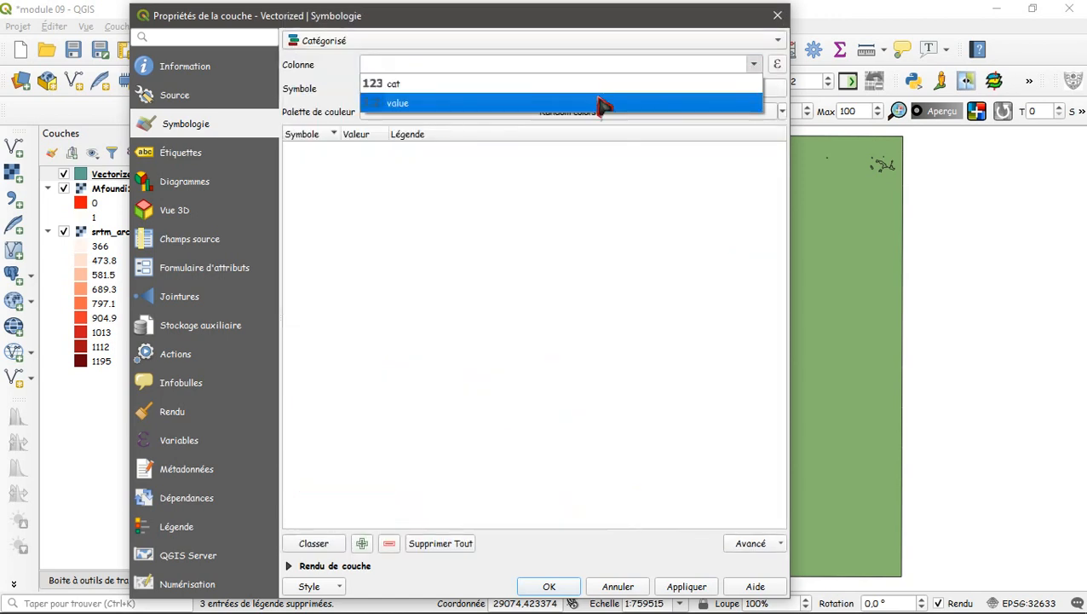
click(511, 103)
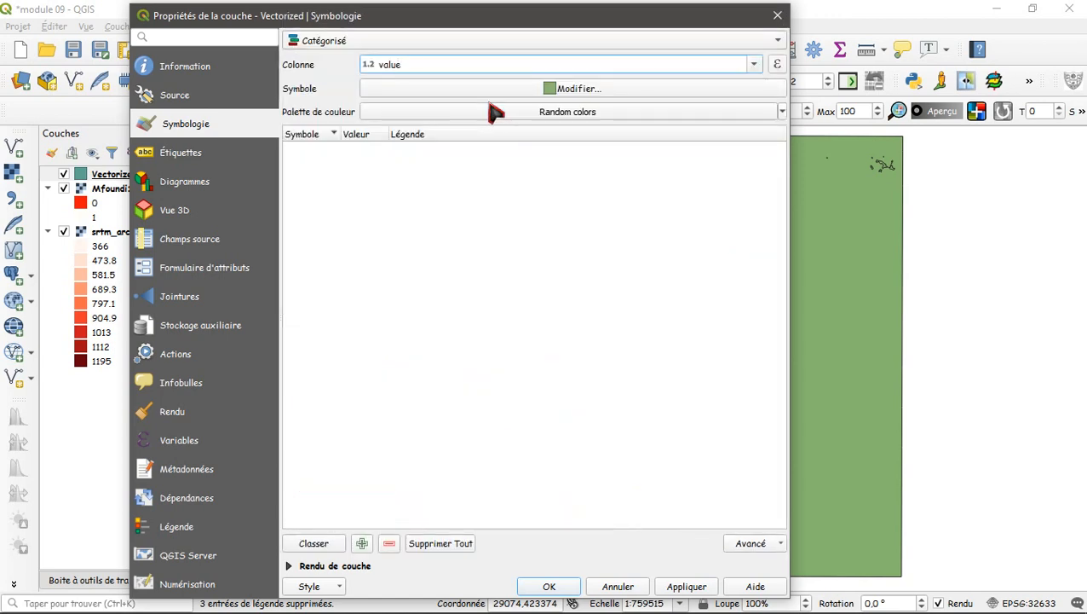
click(313, 548)
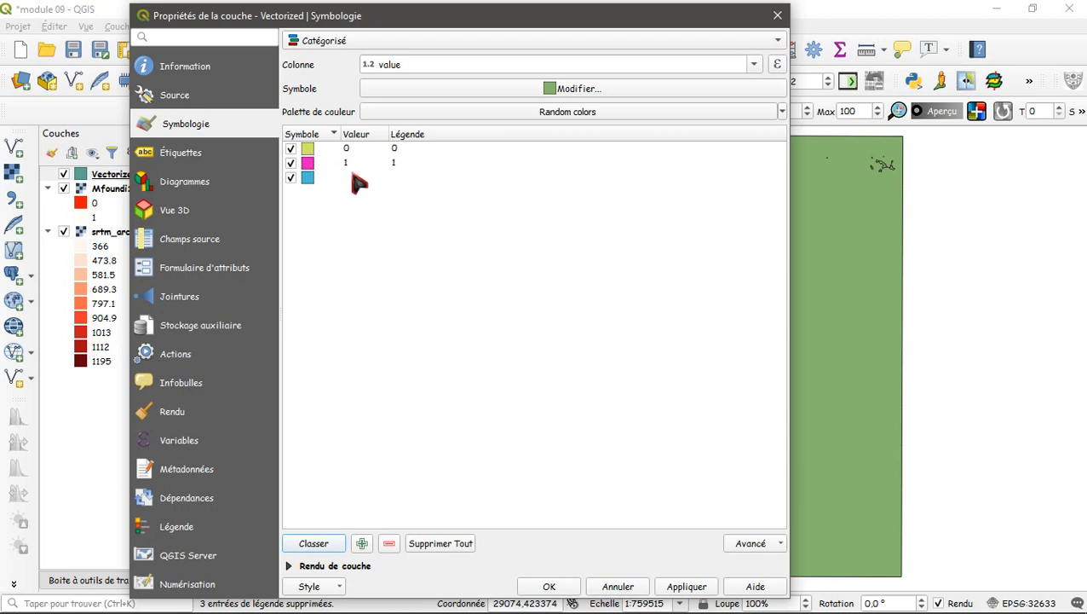
click(686, 588)
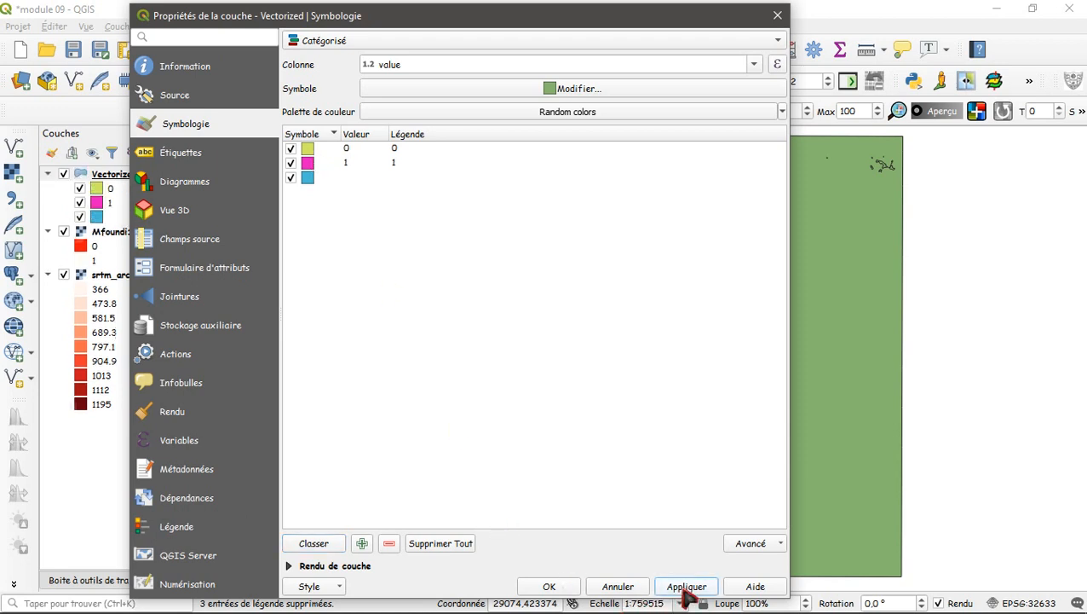
Change the fill colour of the Vectorized layer's class 1 to white.
double_click(308, 164)
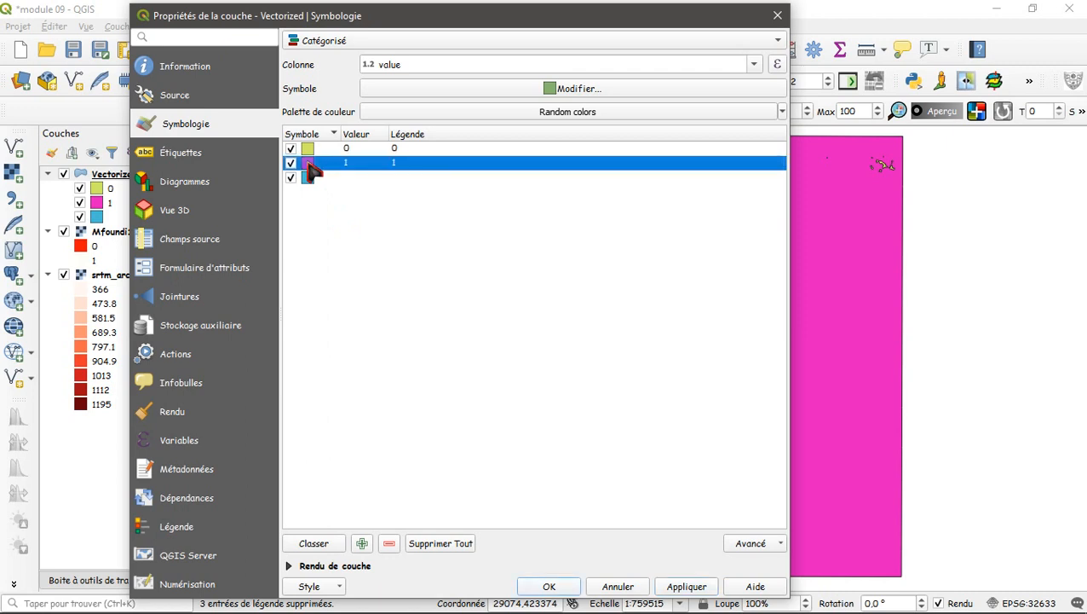
click(783, 394)
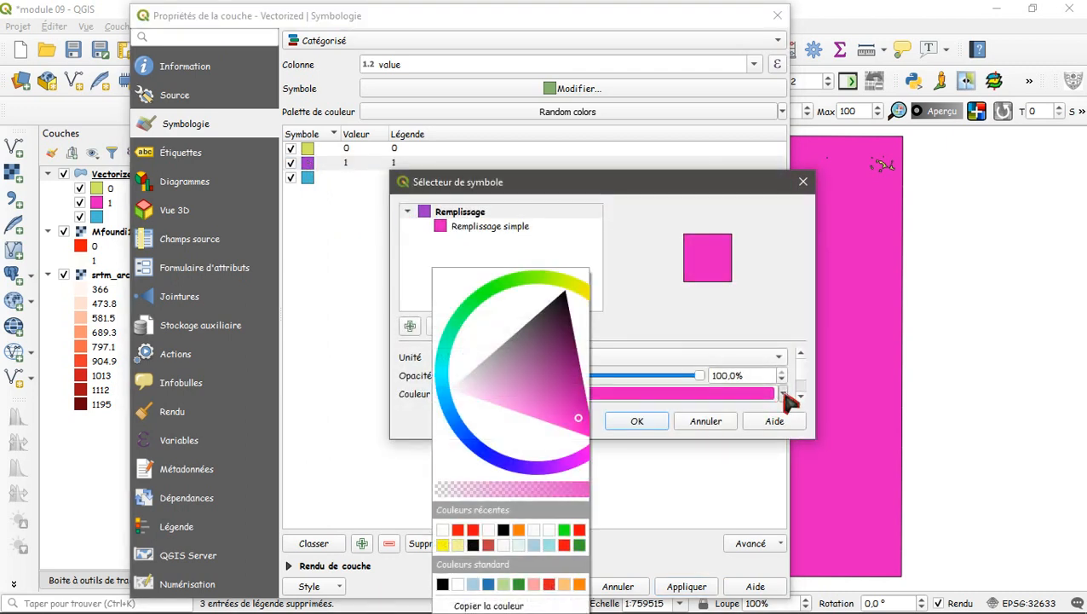
click(459, 389)
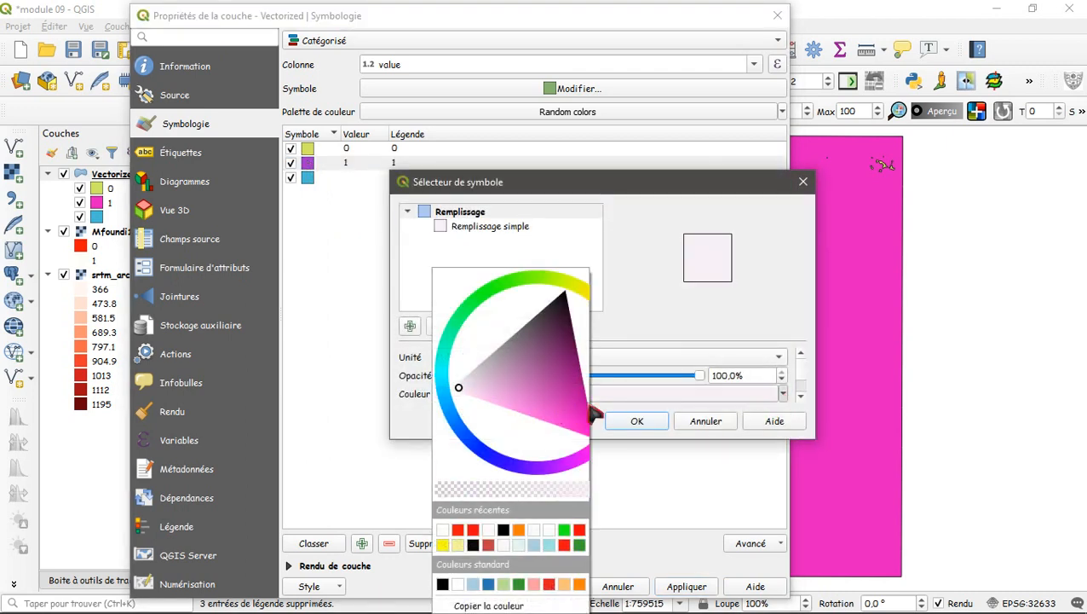
click(550, 530)
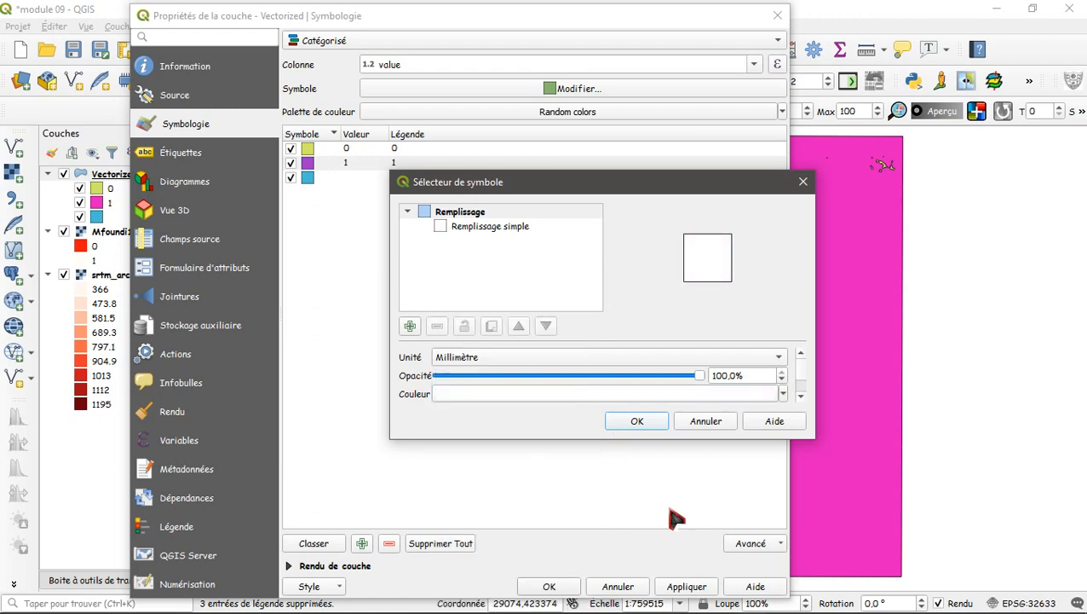
click(639, 421)
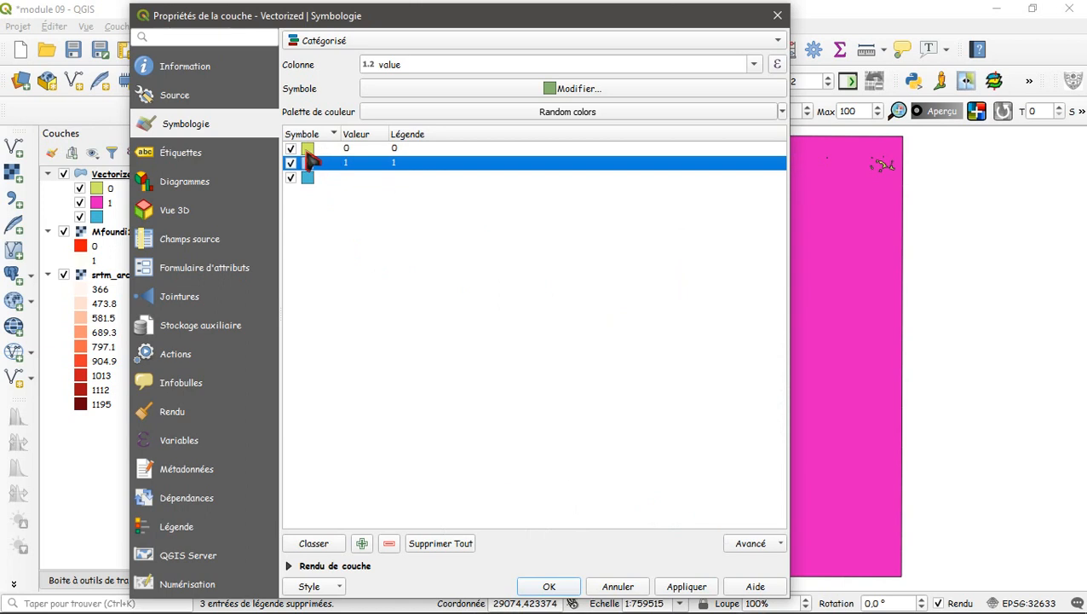
Change the fill colour of class 0 to bright red and apply the symbology to the Vectorized layer.
click(307, 150)
double_click(308, 150)
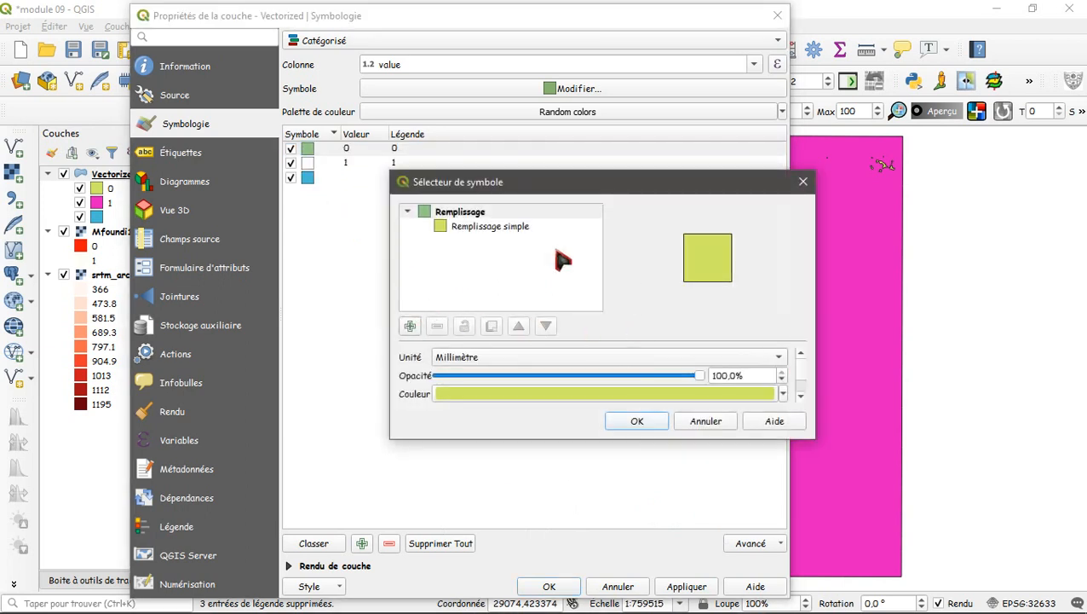
click(784, 396)
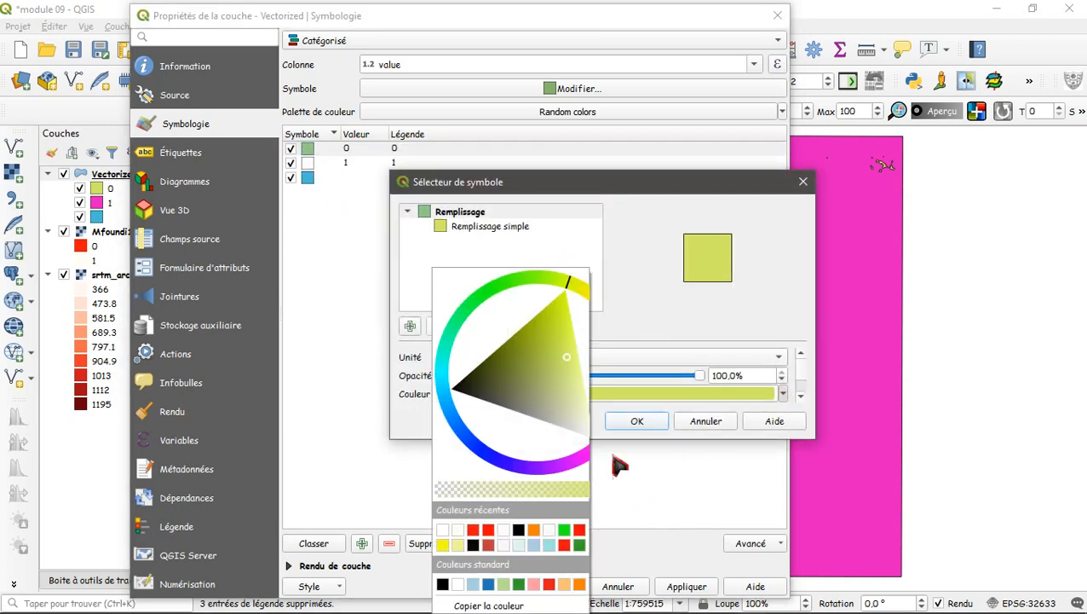
click(485, 531)
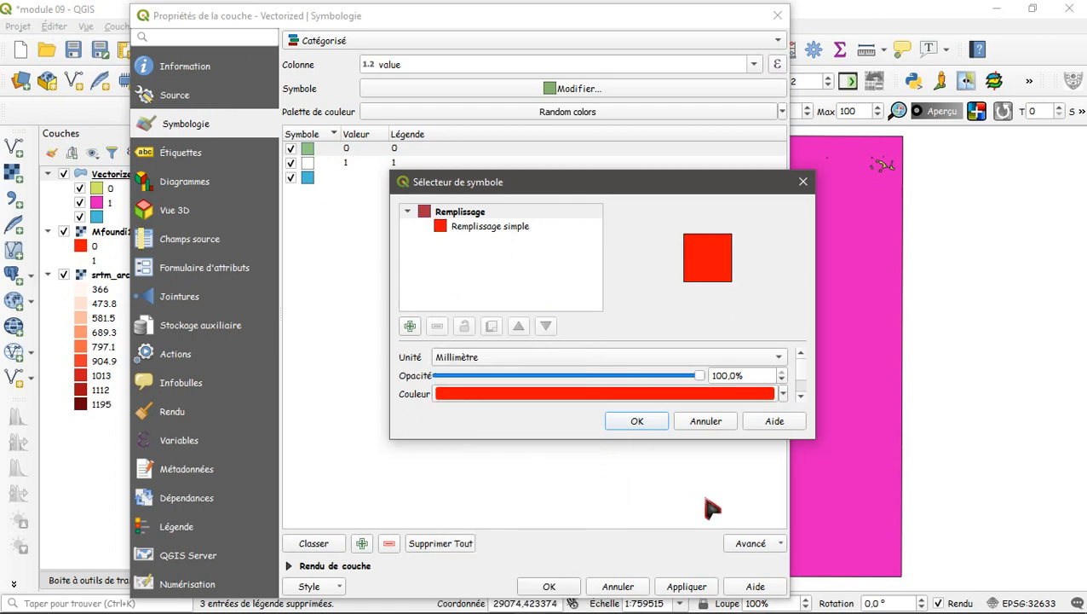
click(636, 418)
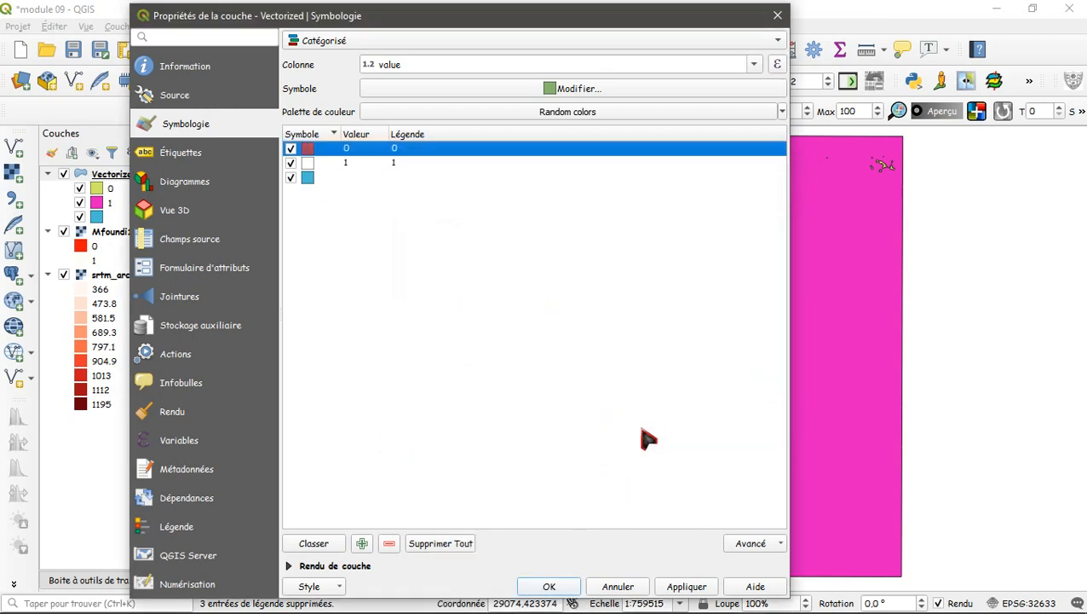
click(688, 587)
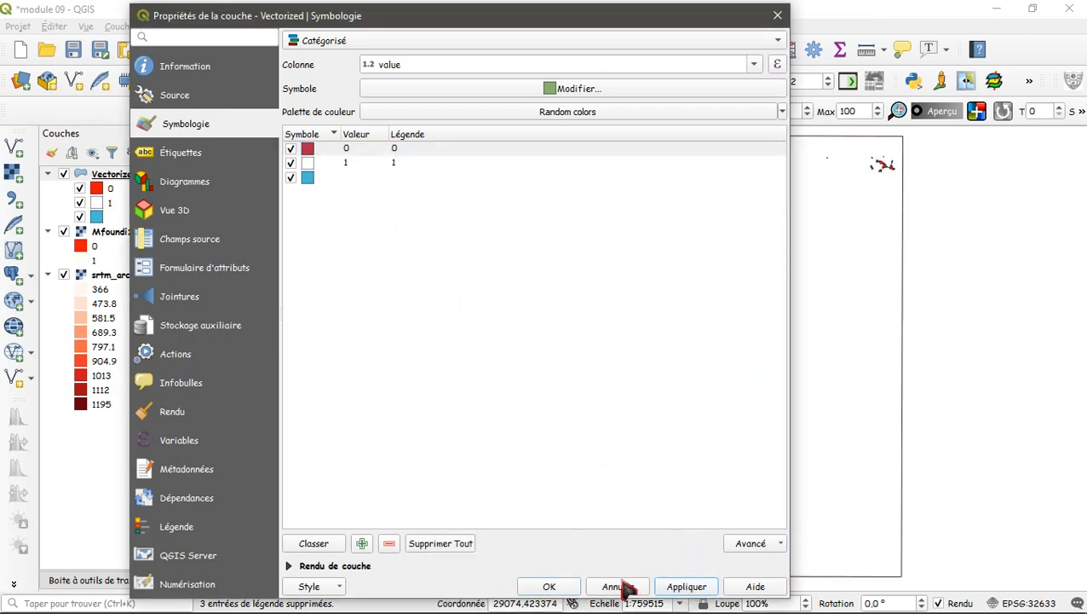
Accept the layer properties, open the Vectorized layer's attribute table and examine its value column at full width.
click(553, 588)
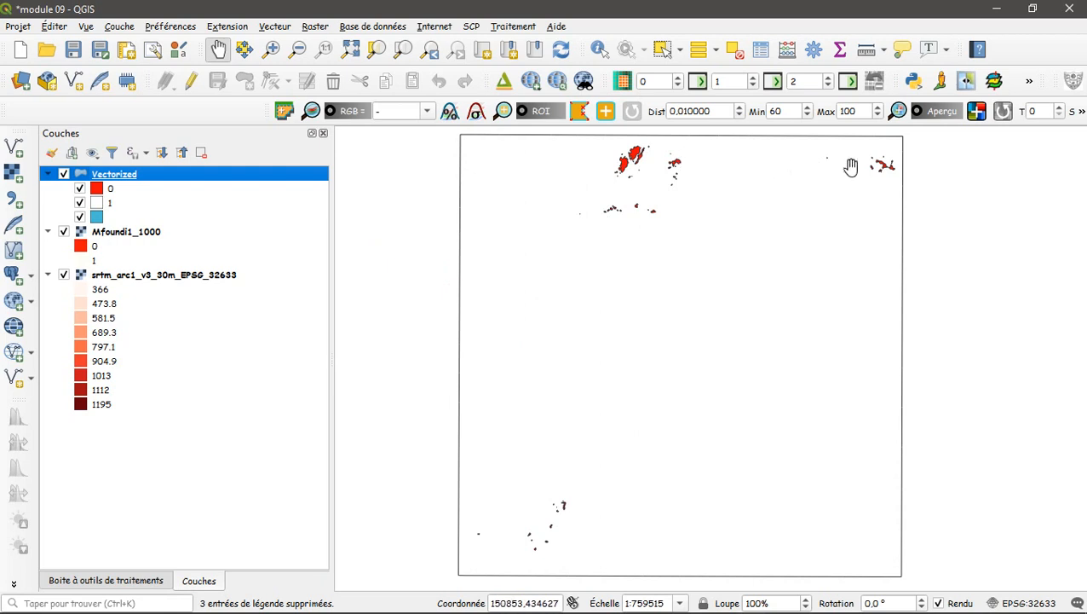
click(761, 52)
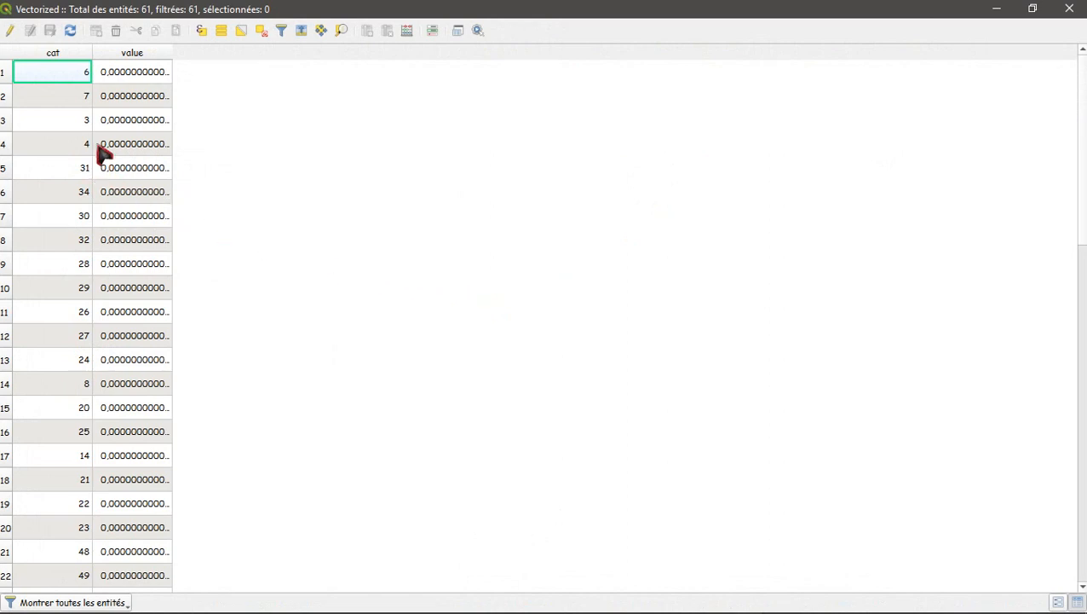
scroll(132, 286, down, 13)
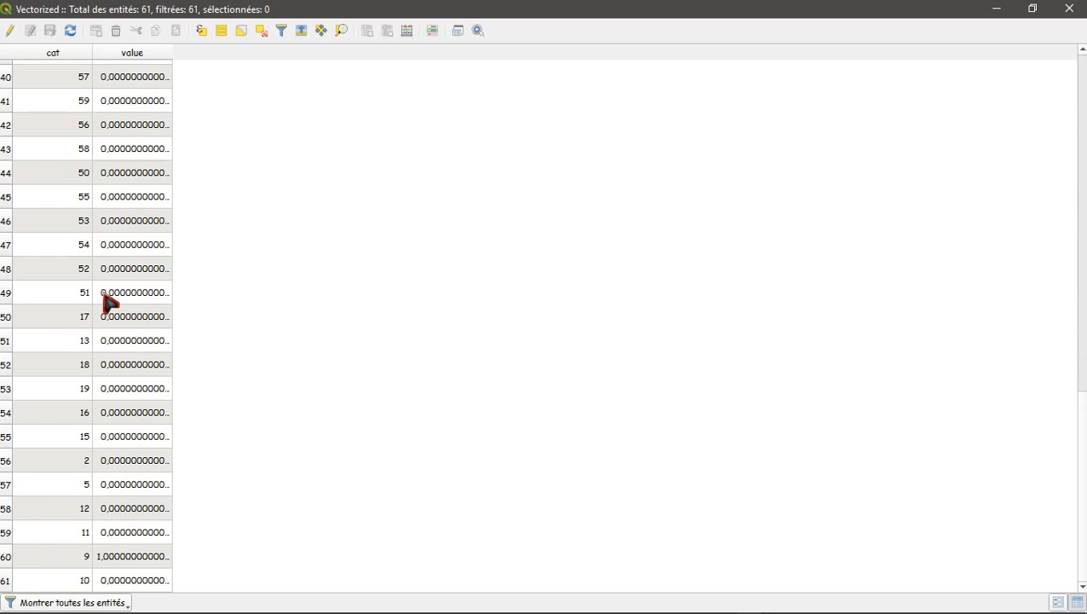
scroll(109, 300, up, 8)
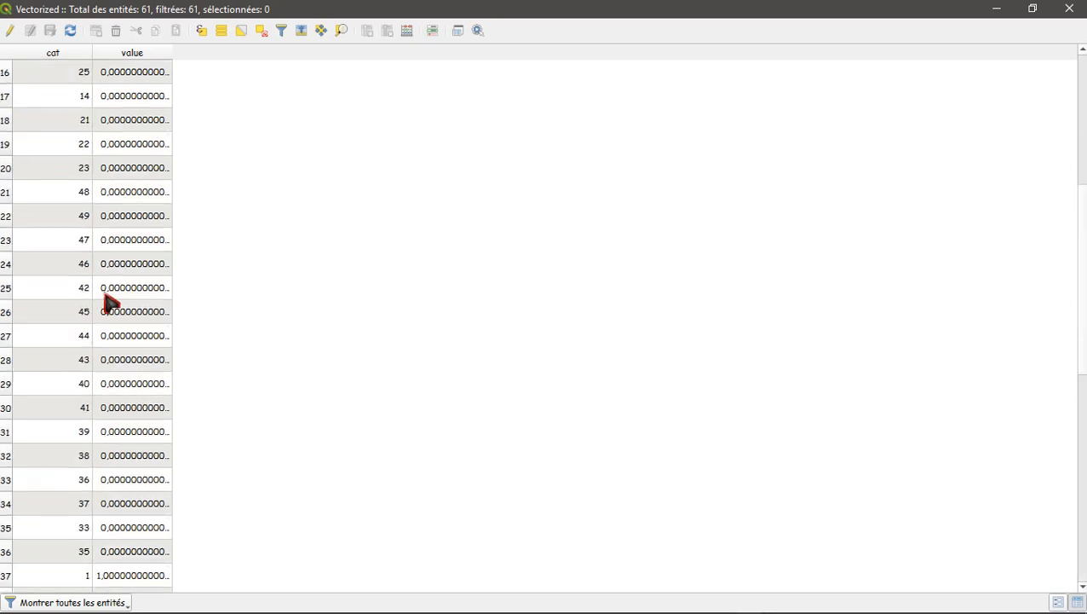
double_click(171, 52)
scroll(149, 191, down, 8)
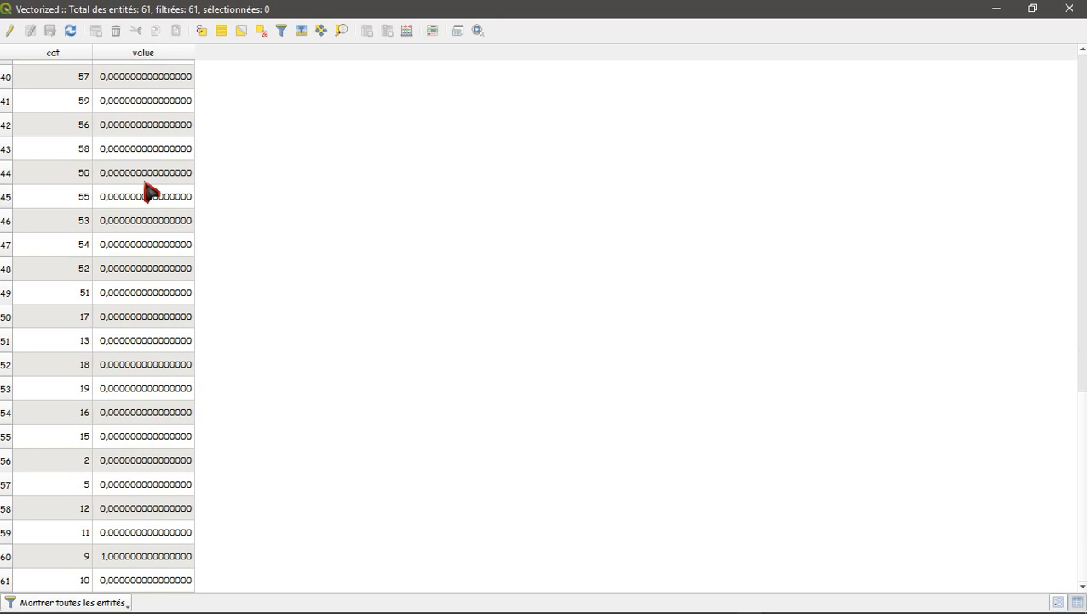
scroll(149, 191, up, 1)
scroll(149, 190, down, 1)
scroll(149, 191, up, 13)
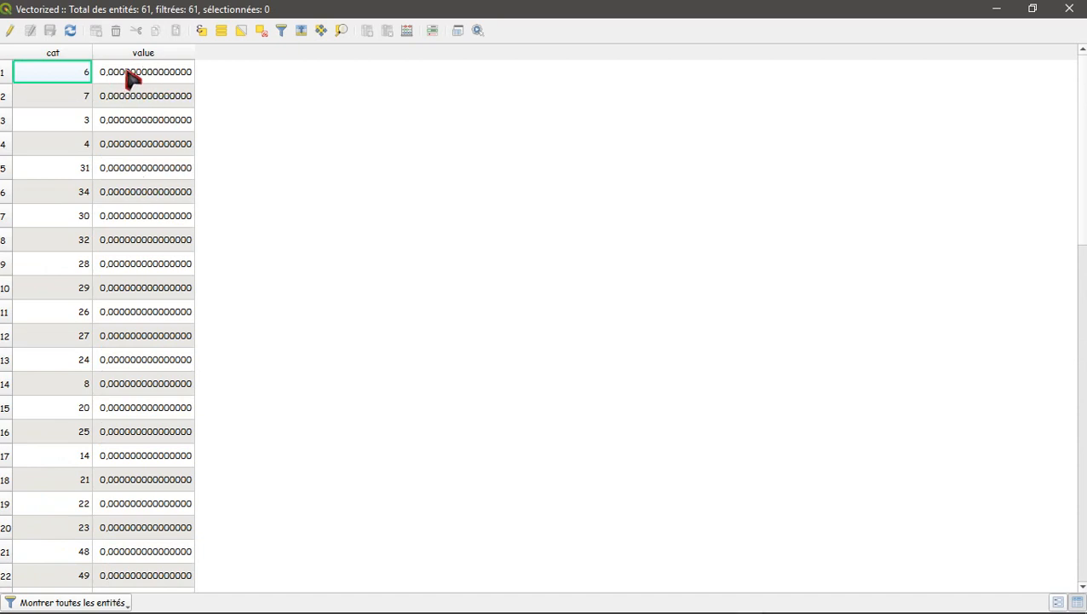
Select the Vectorized layer's features with the expression "value" = 0 and return to the map.
click(202, 34)
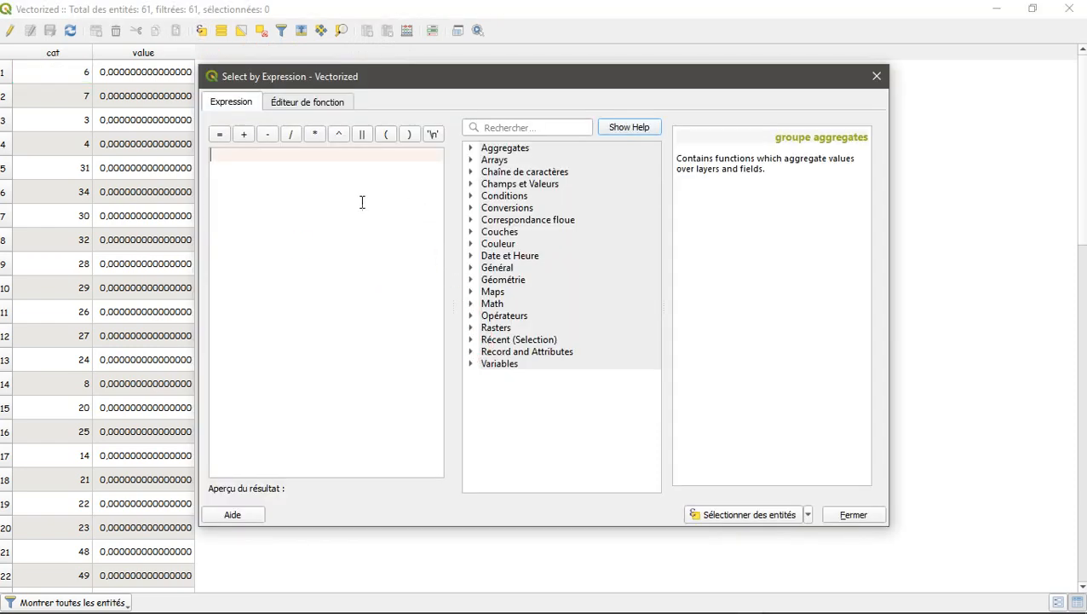
click(473, 185)
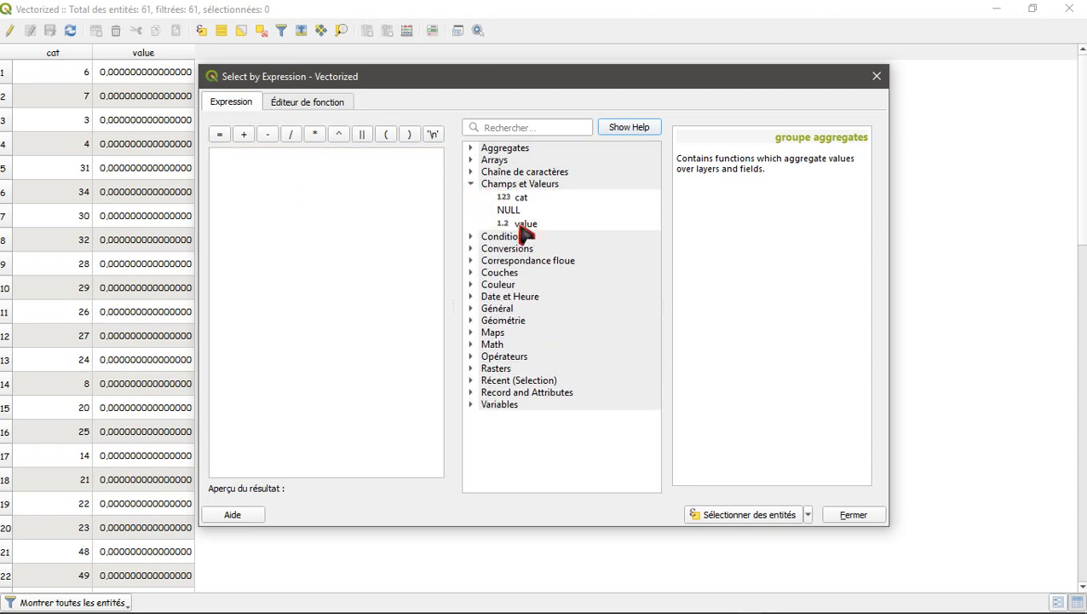
double_click(524, 225)
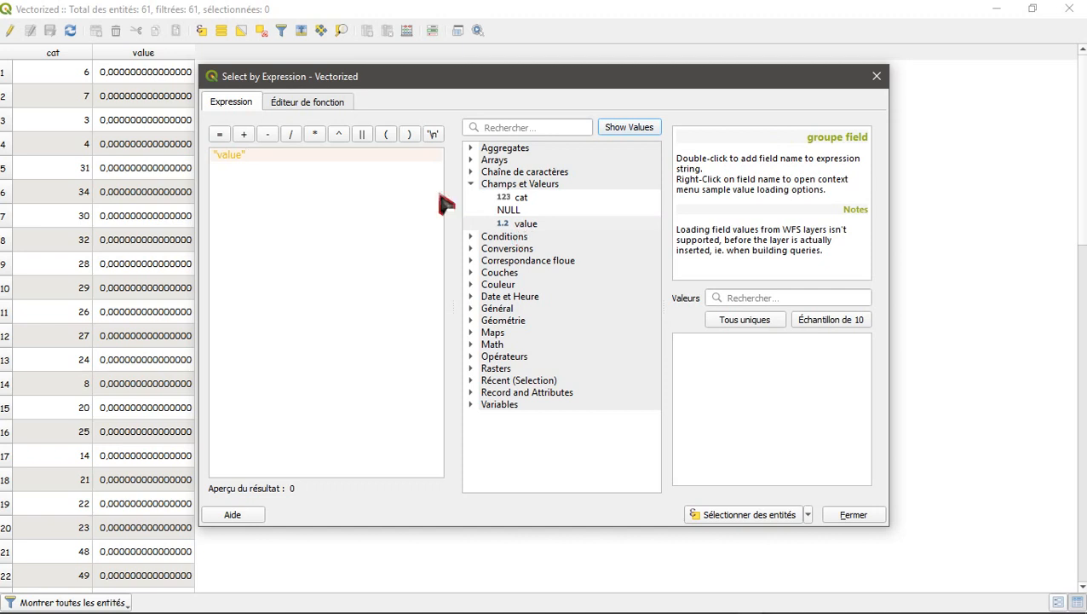
click(220, 134)
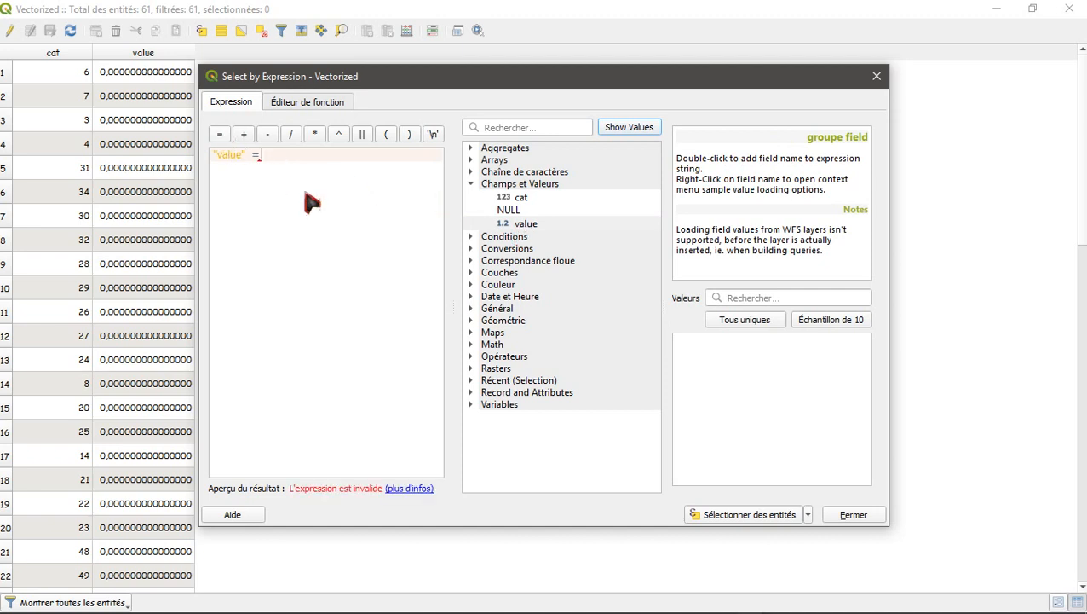
click(812, 321)
double_click(678, 340)
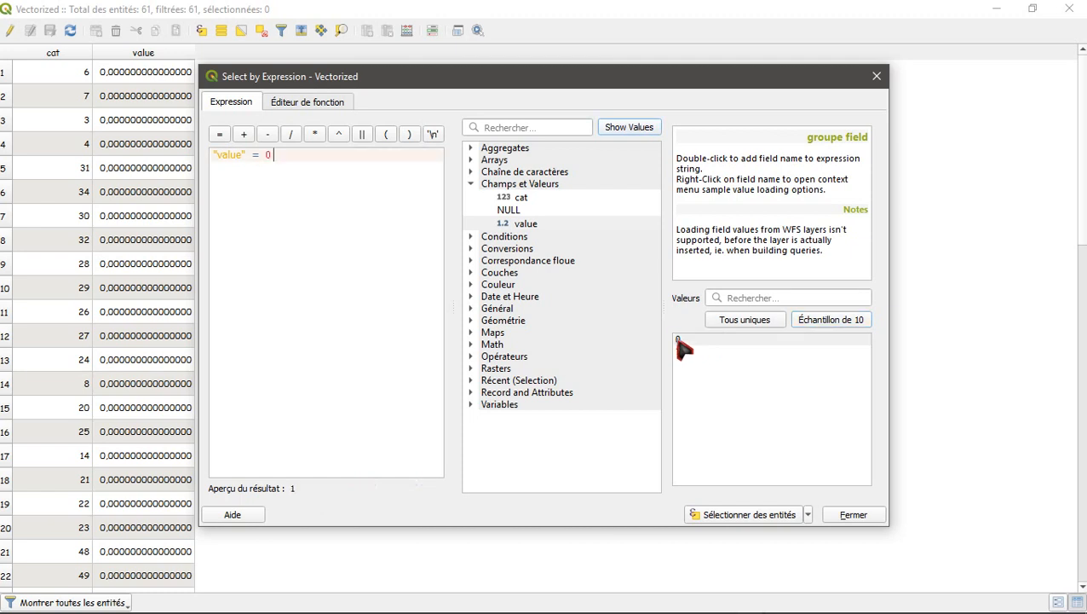
click(750, 515)
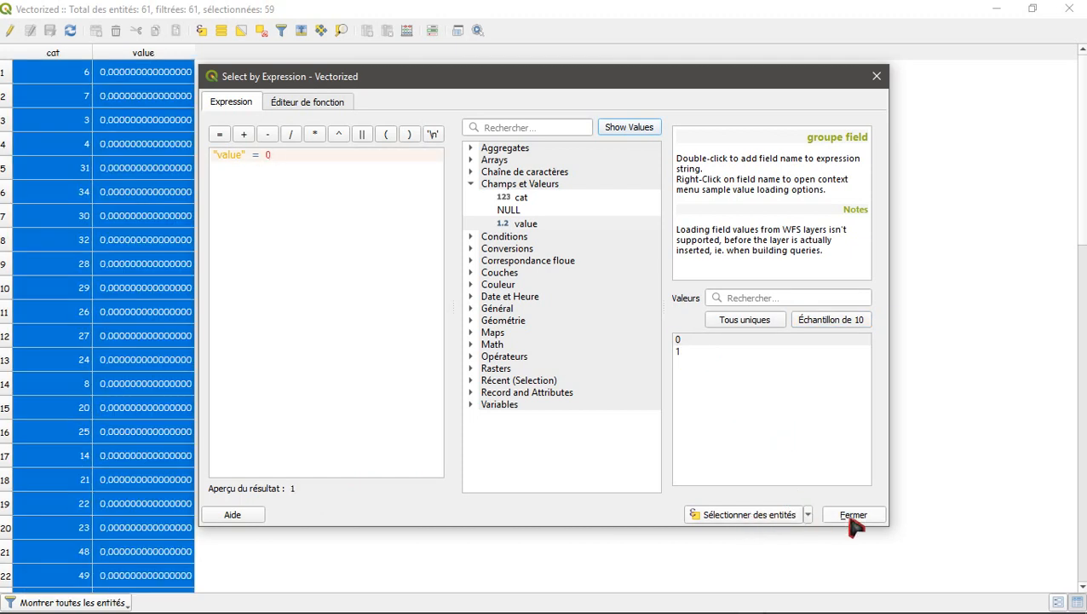
click(849, 519)
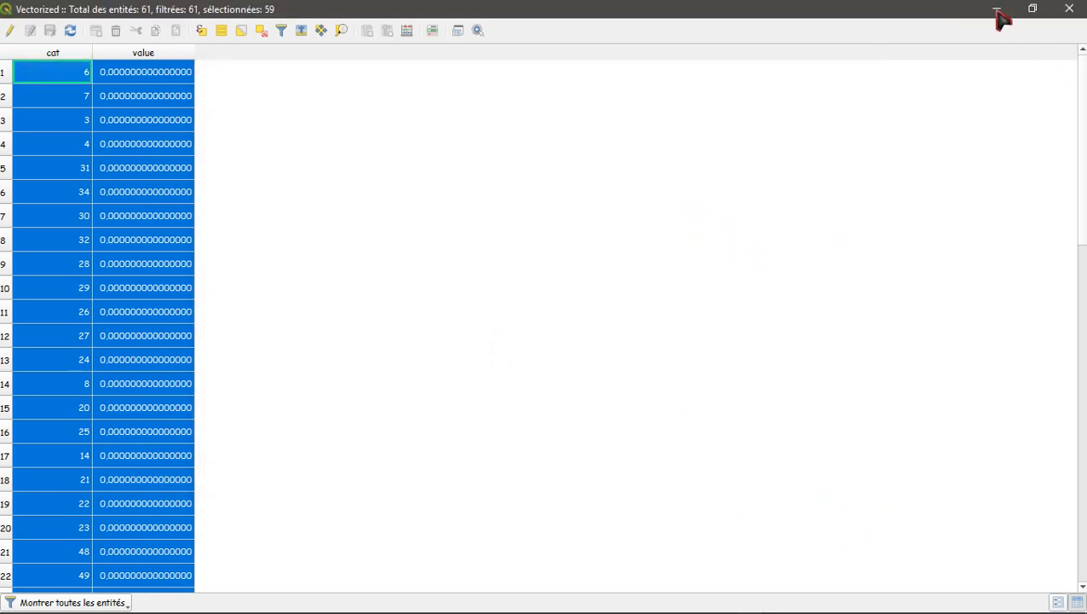
click(998, 10)
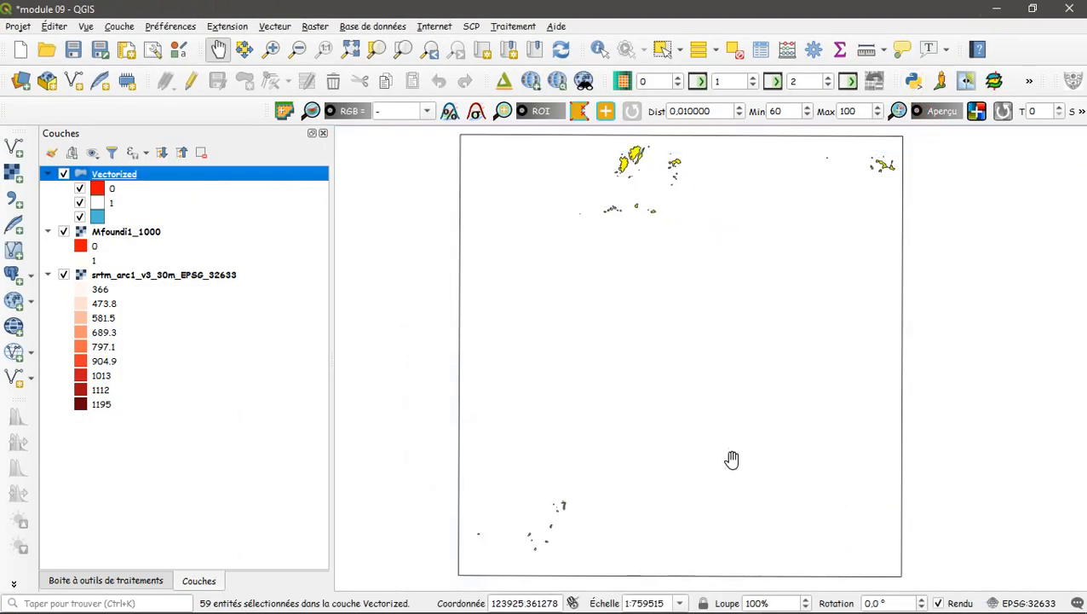
Inspect the selected polygons on the map and start exporting only the Vectorized layer's selected features.
scroll(601, 162, up, 2)
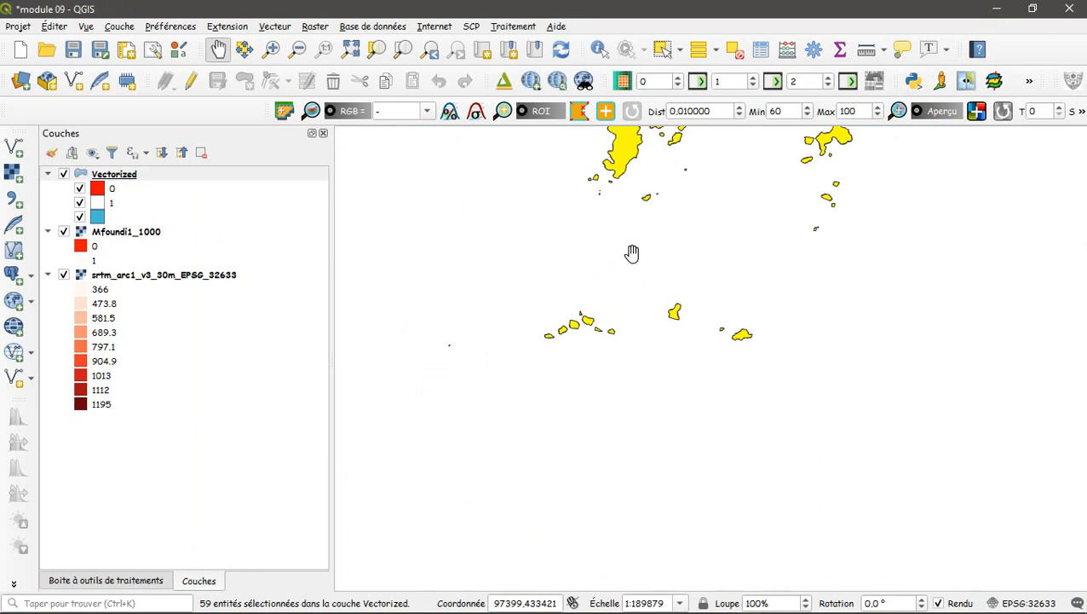
drag(631, 255, 668, 297)
scroll(668, 297, down, 2)
drag(704, 420, 678, 327)
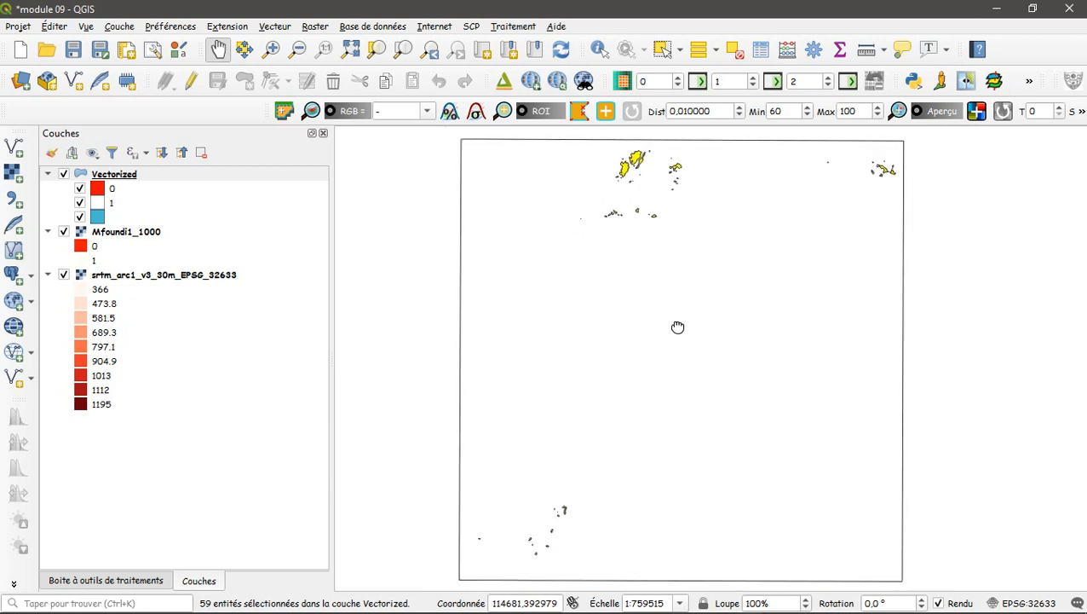
right_click(105, 177)
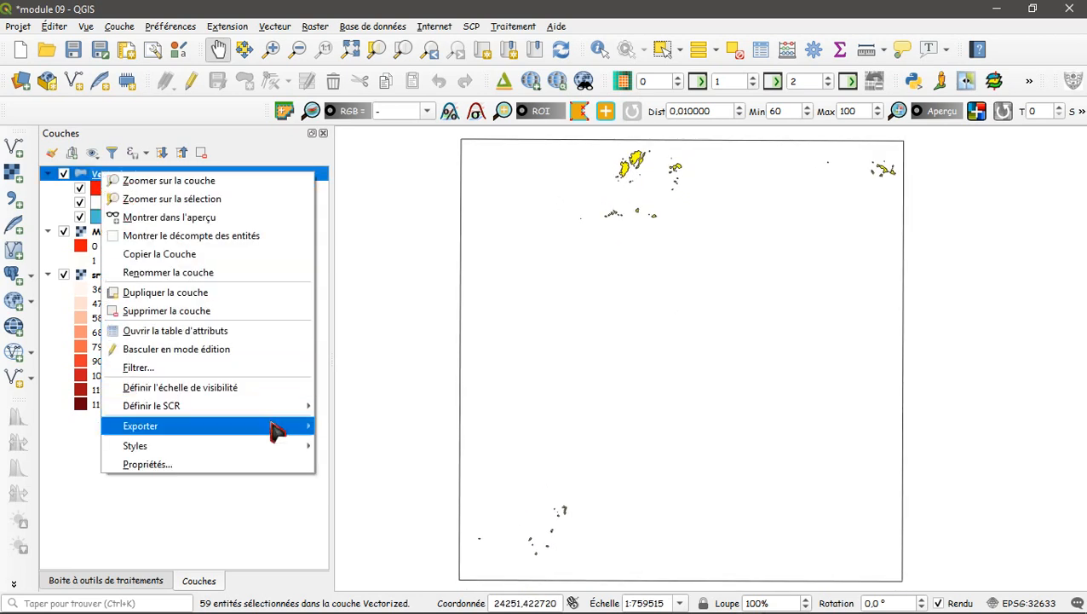
mouse_move(275, 430)
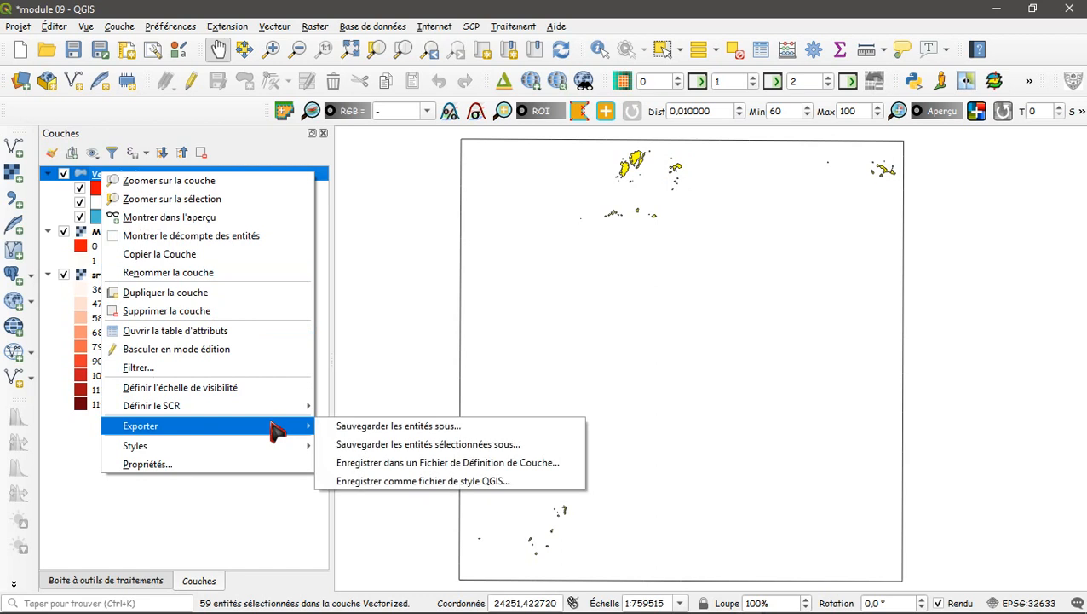
click(404, 445)
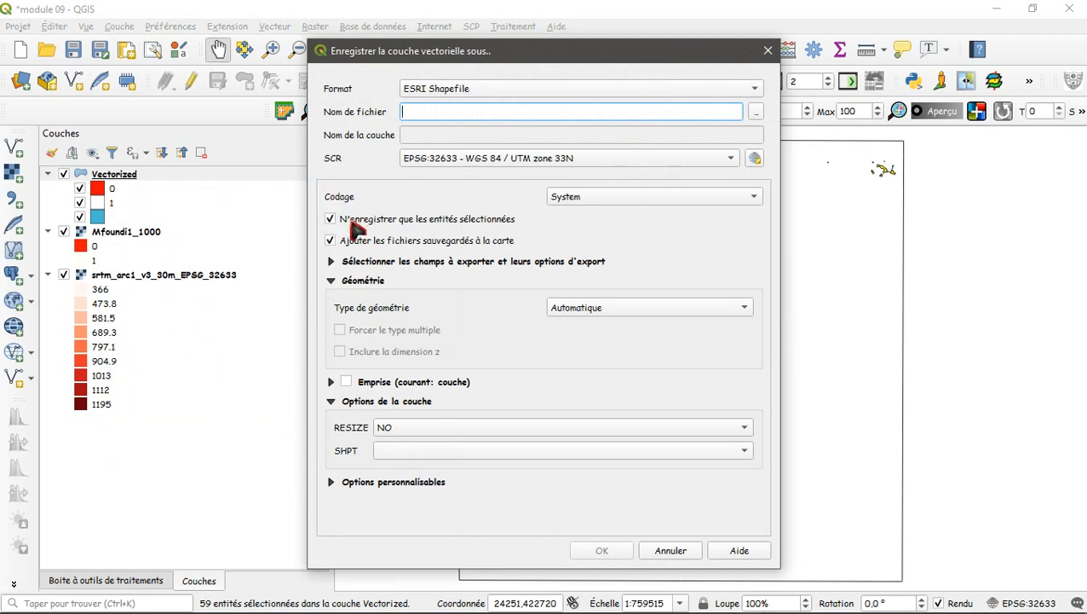
Choose the data/Résultats/M9 folder for the export and take Mfoundi_1000.shp as the starting file name.
click(756, 116)
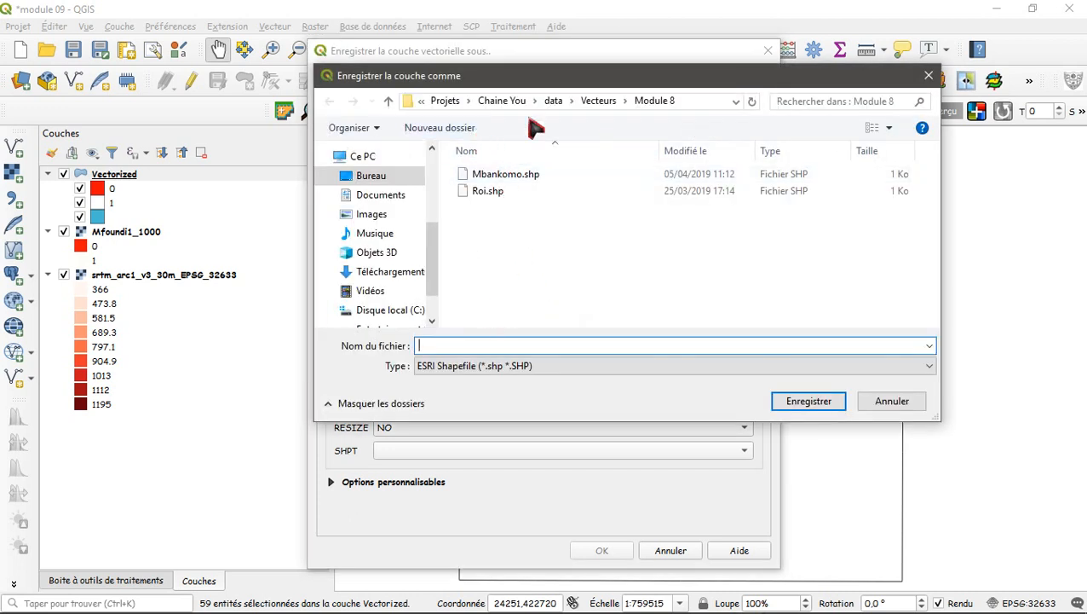
click(553, 102)
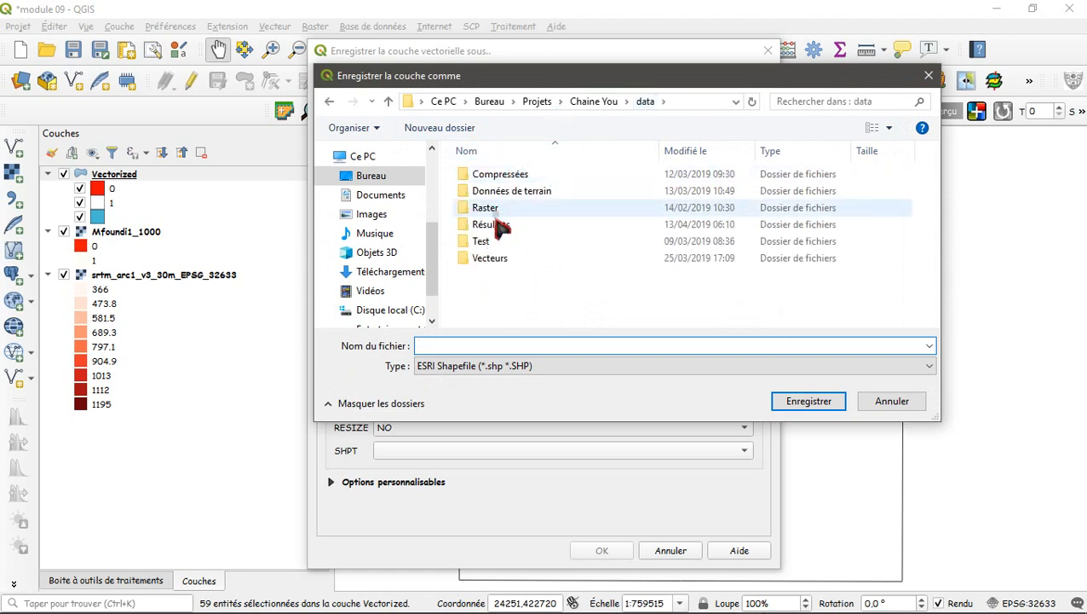
double_click(503, 224)
double_click(597, 223)
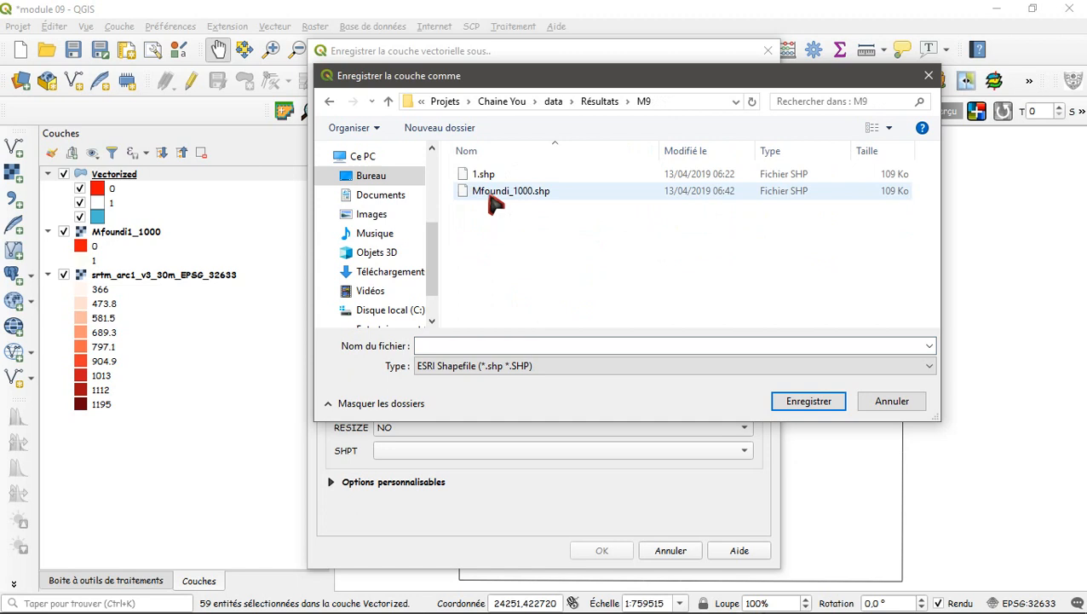
click(493, 199)
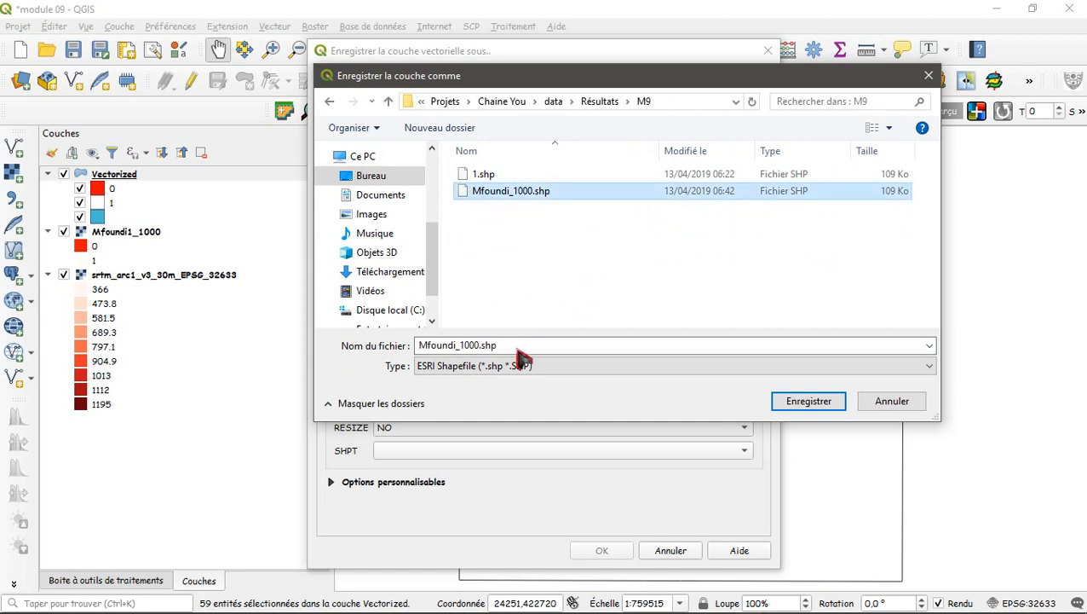
Try to save the exported shapefile under the name Mfoundi<1000.shp.
double_click(464, 345)
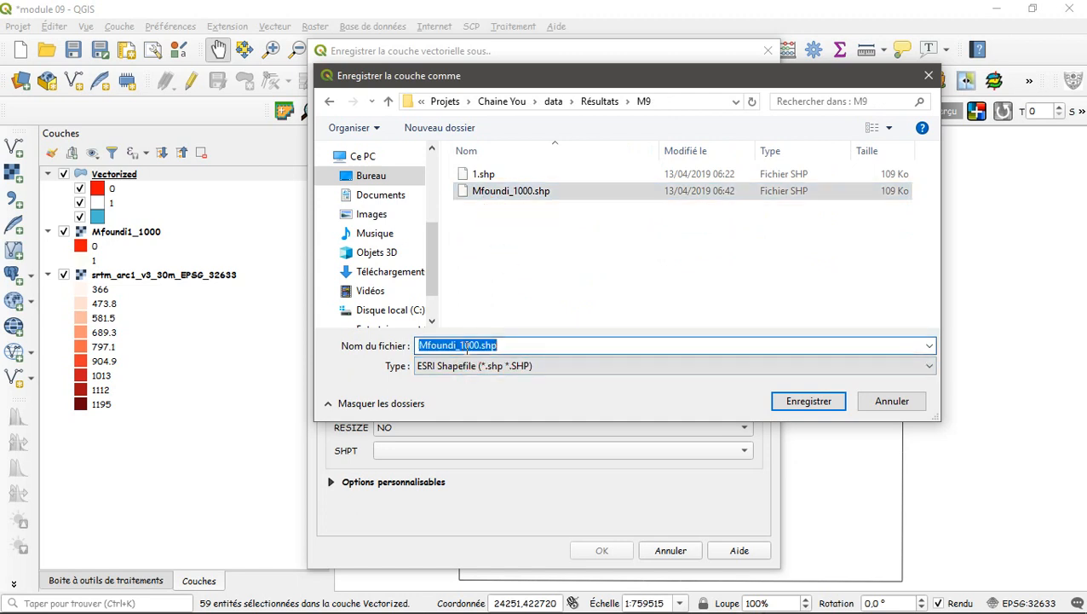
click(461, 345)
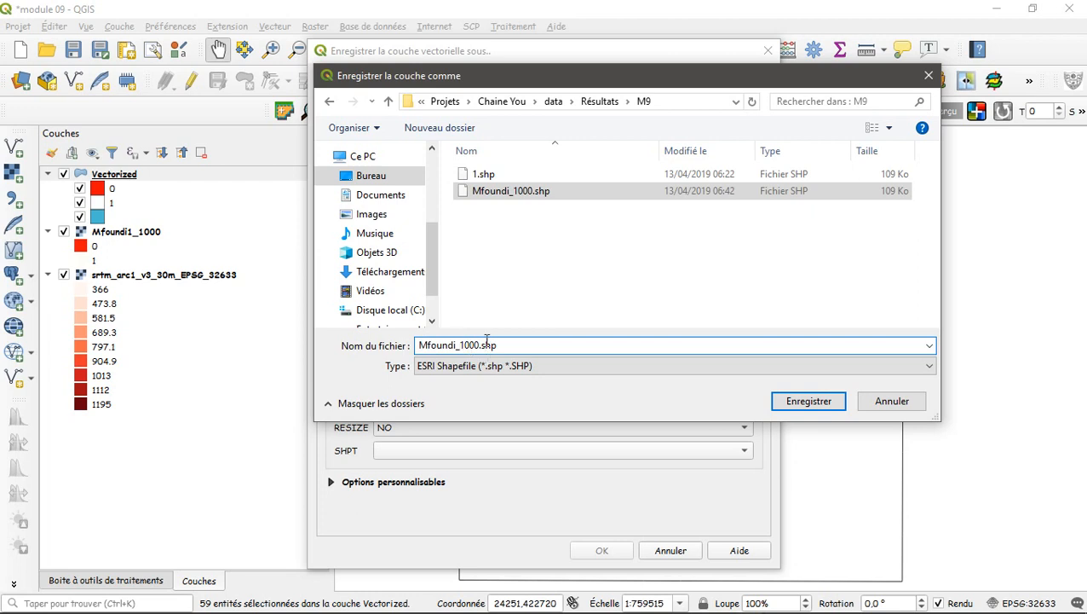
key(BackSpace)
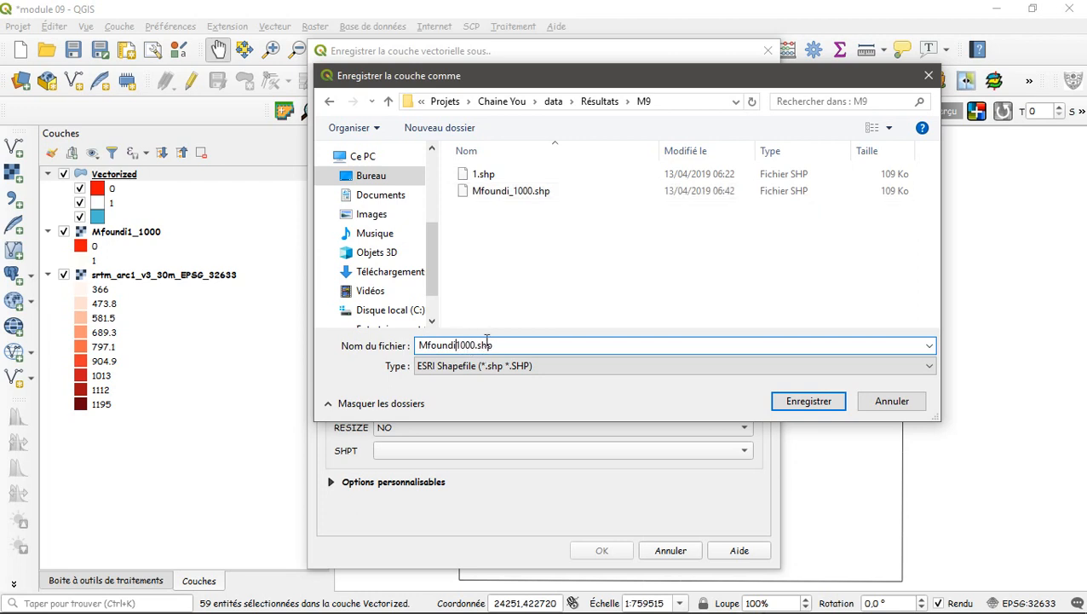
click(806, 402)
click(641, 317)
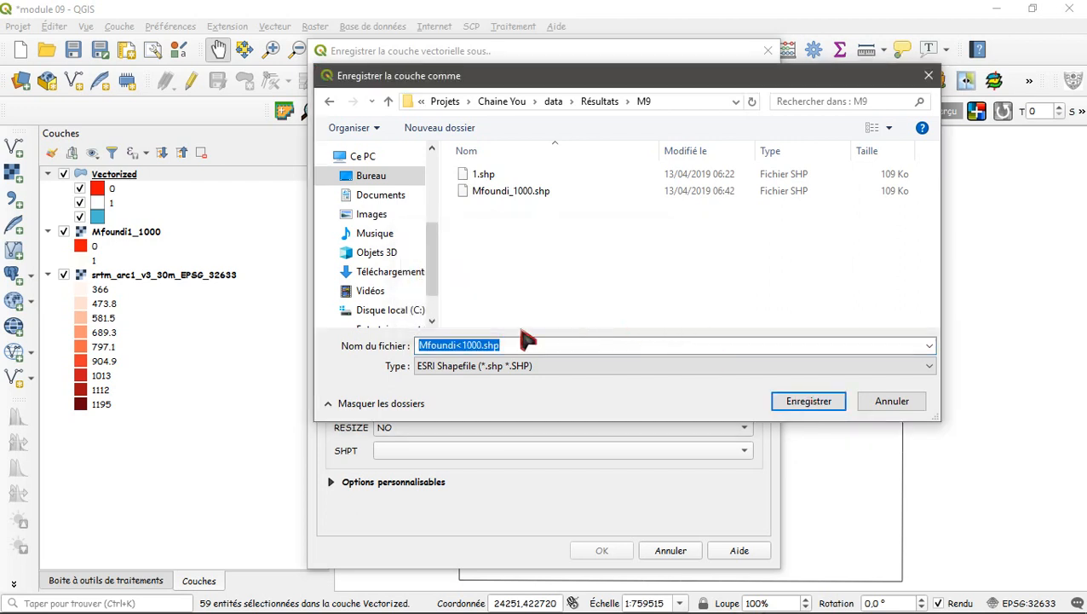
Name the shapefile Mfoundi_1000_vect.shp and export the selected features to it, adding the result to the map.
click(464, 344)
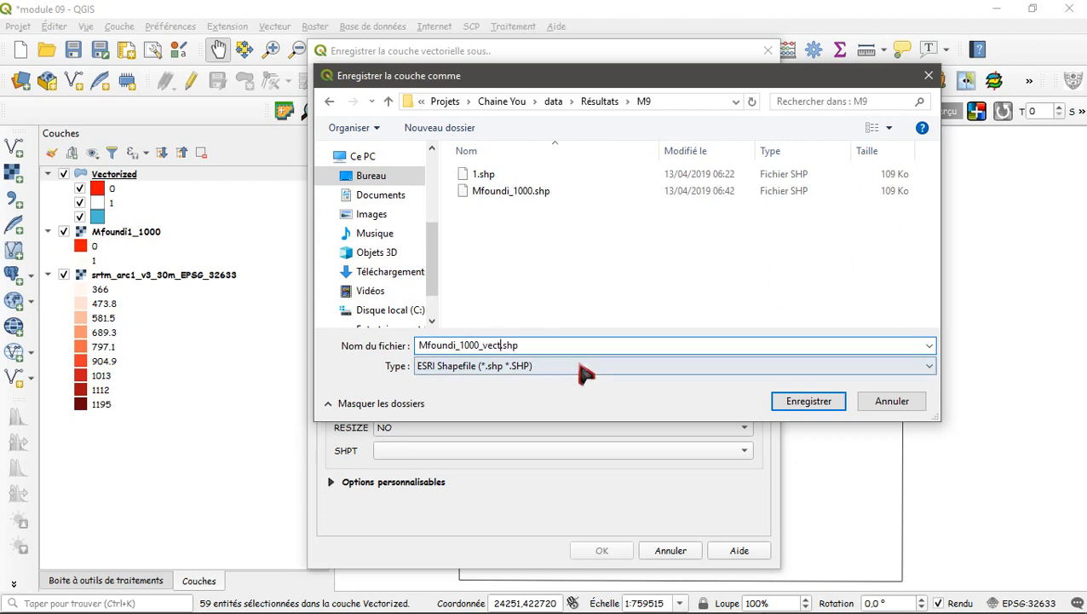
click(788, 404)
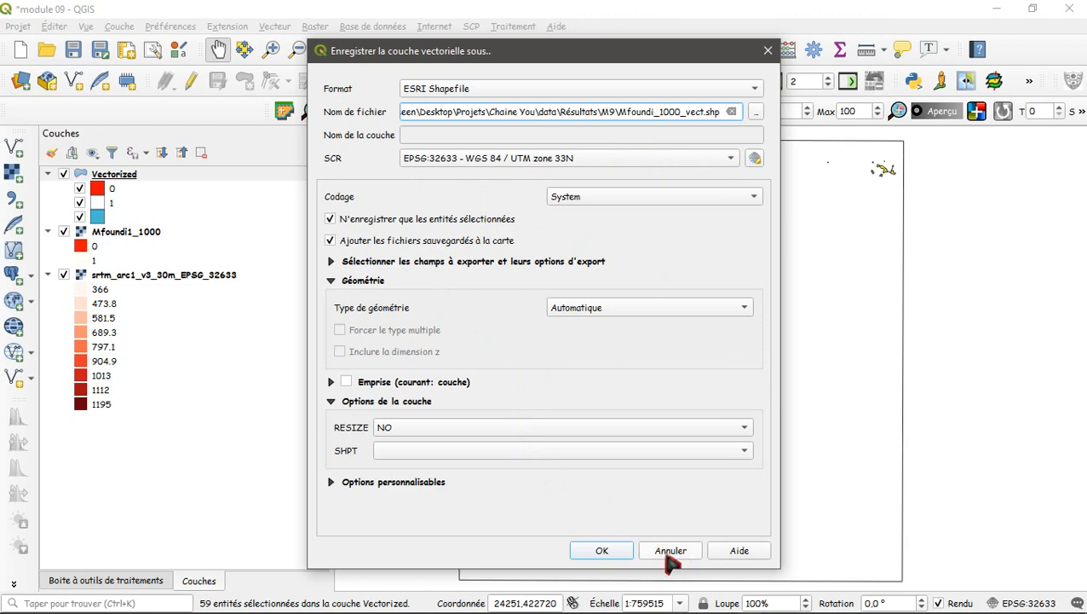
click(601, 550)
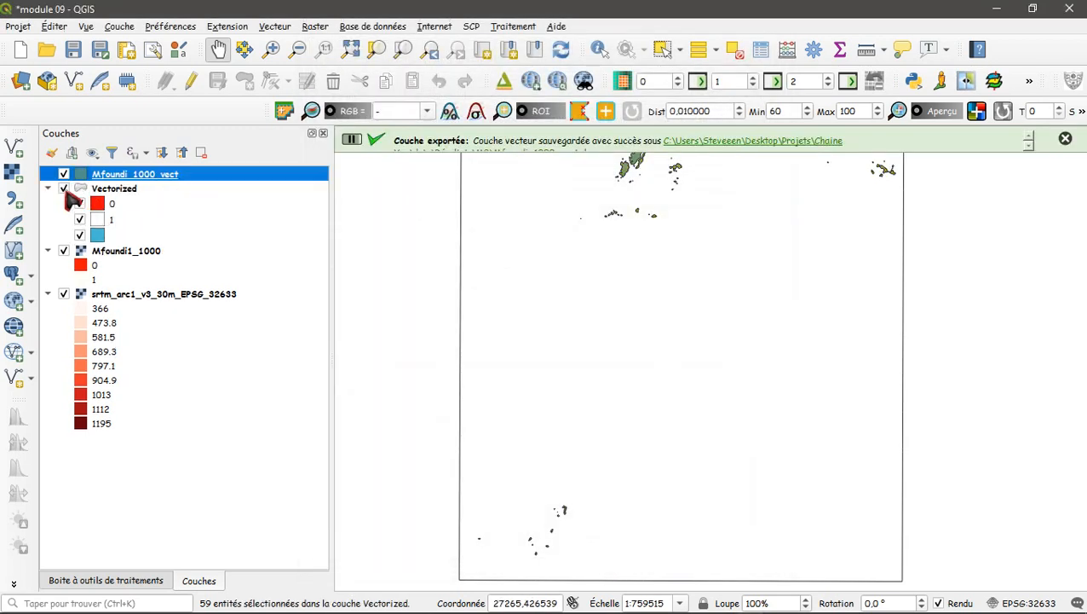
Hide the Vectorized, Mfoundi1_1000 and srtm_arc1_v3_30m_EPSG_32633 layers.
click(64, 189)
click(64, 251)
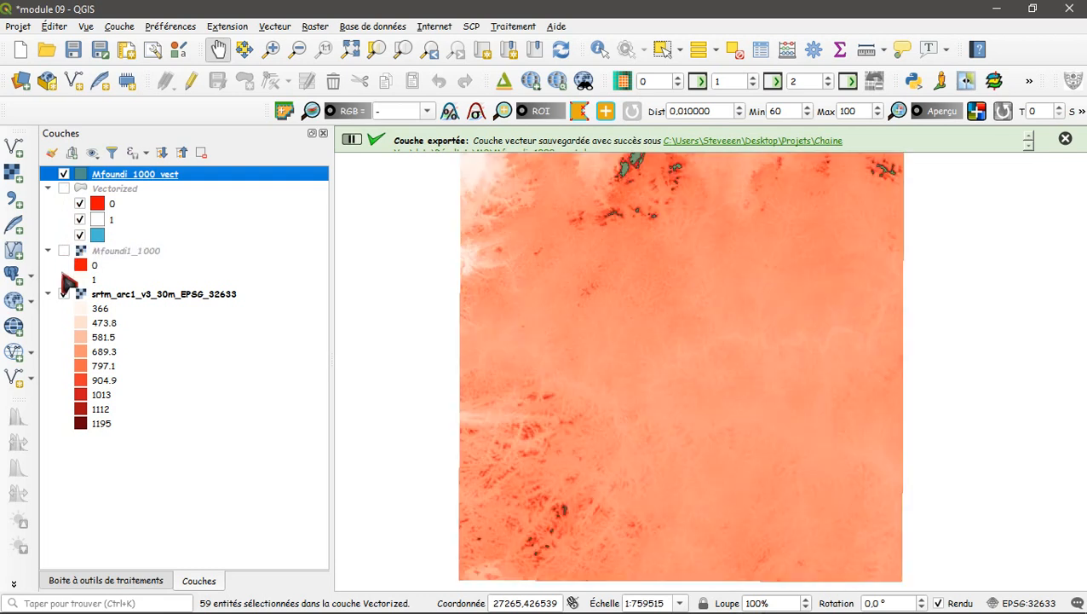
click(64, 294)
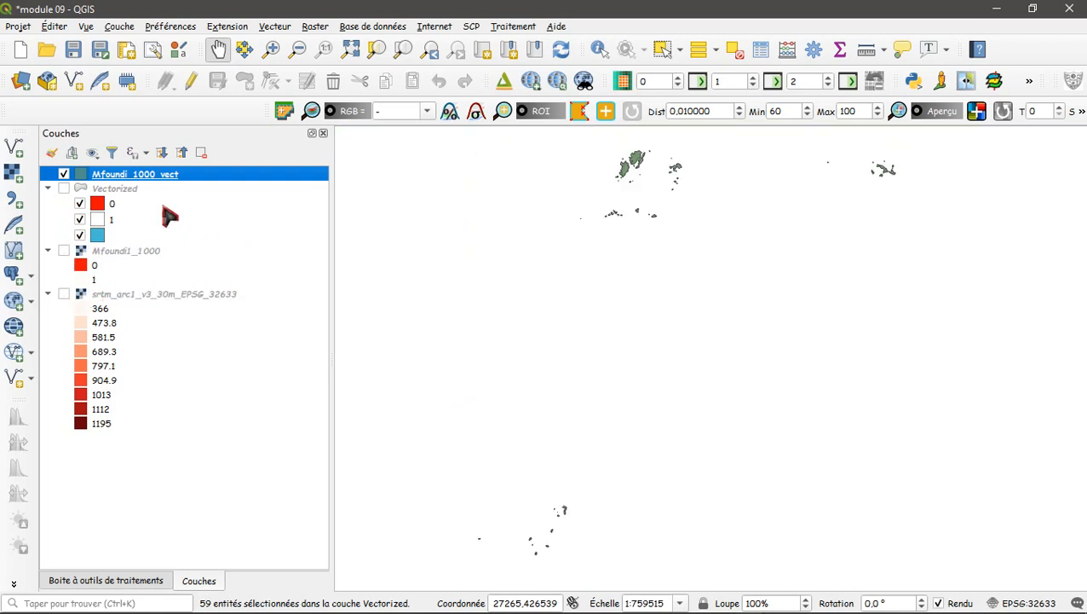
Set the fill colour of the Mfoundi_1000_vect layer's simple fill symbol to red.
right_click(103, 177)
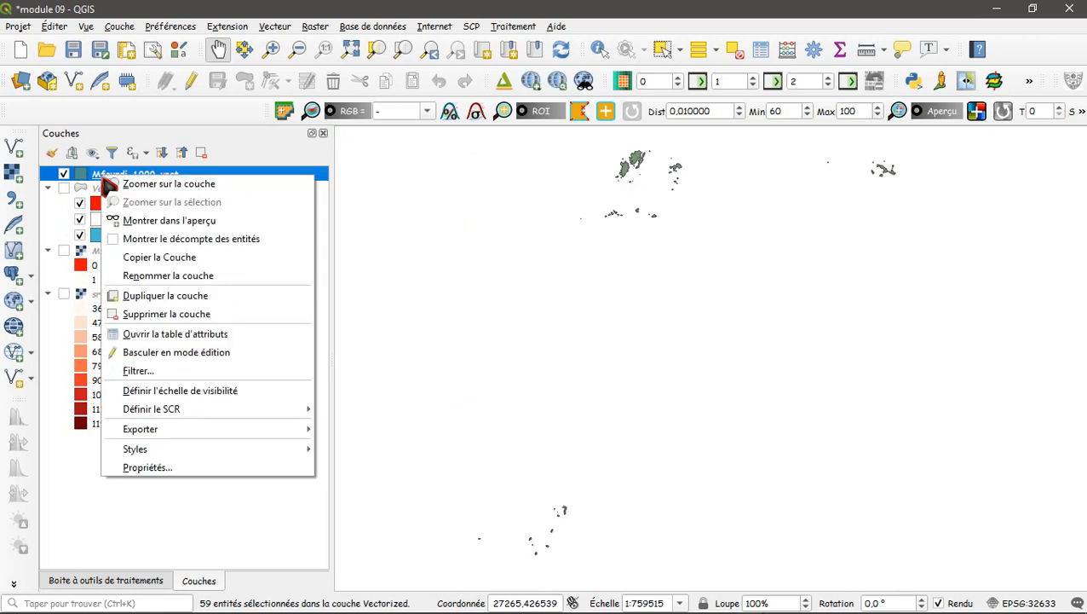
mouse_move(196, 452)
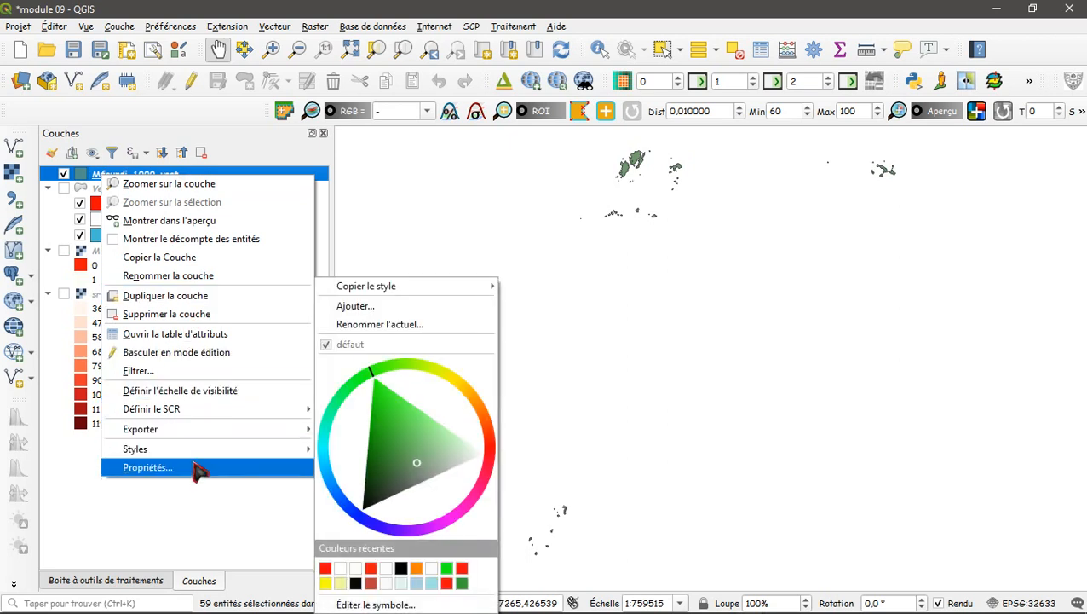
click(198, 471)
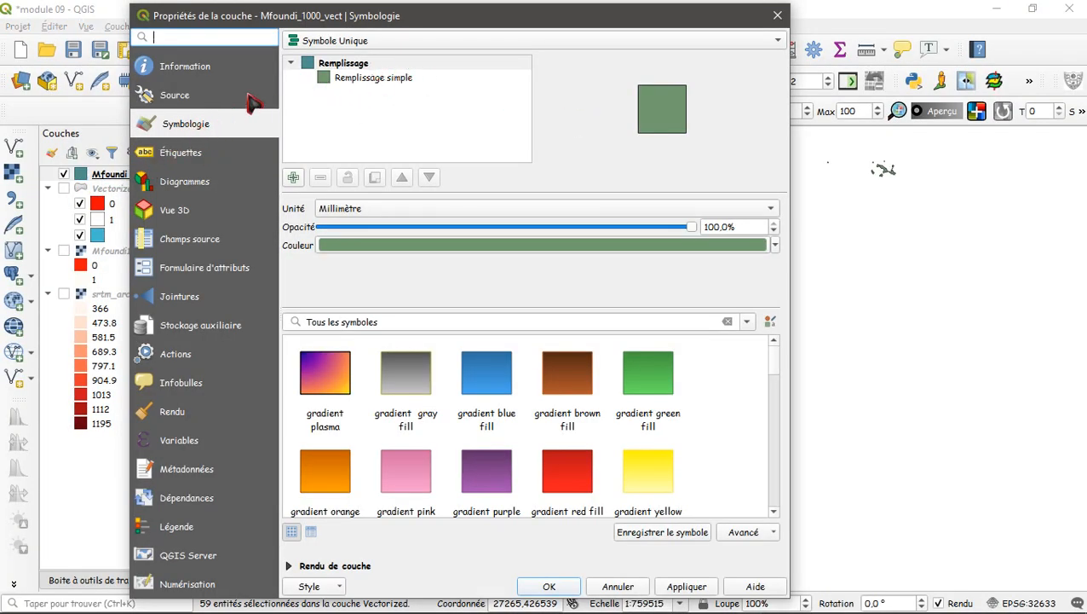
click(379, 82)
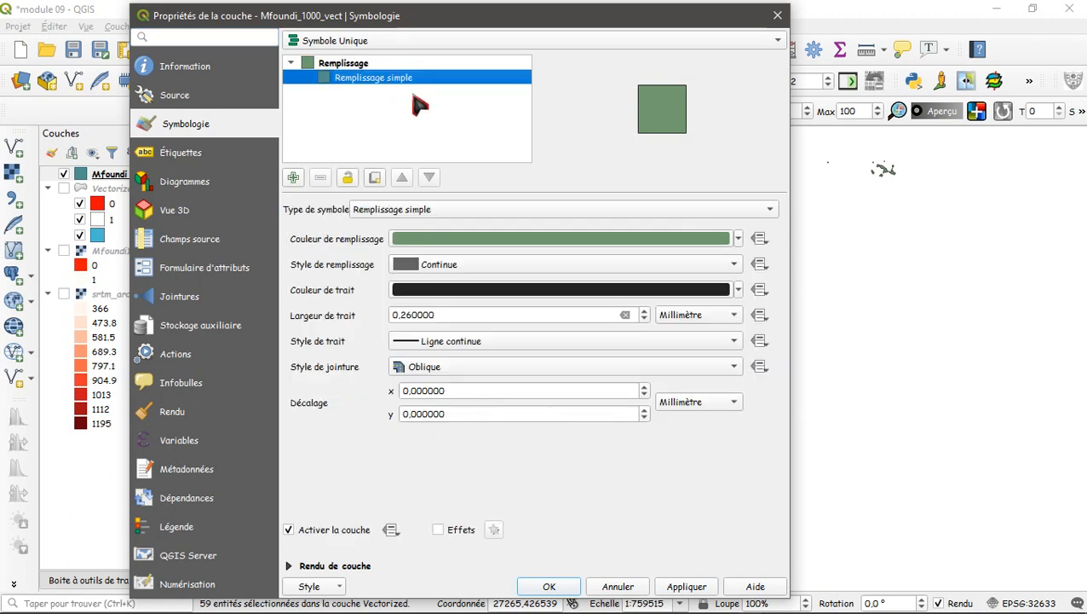
click(738, 239)
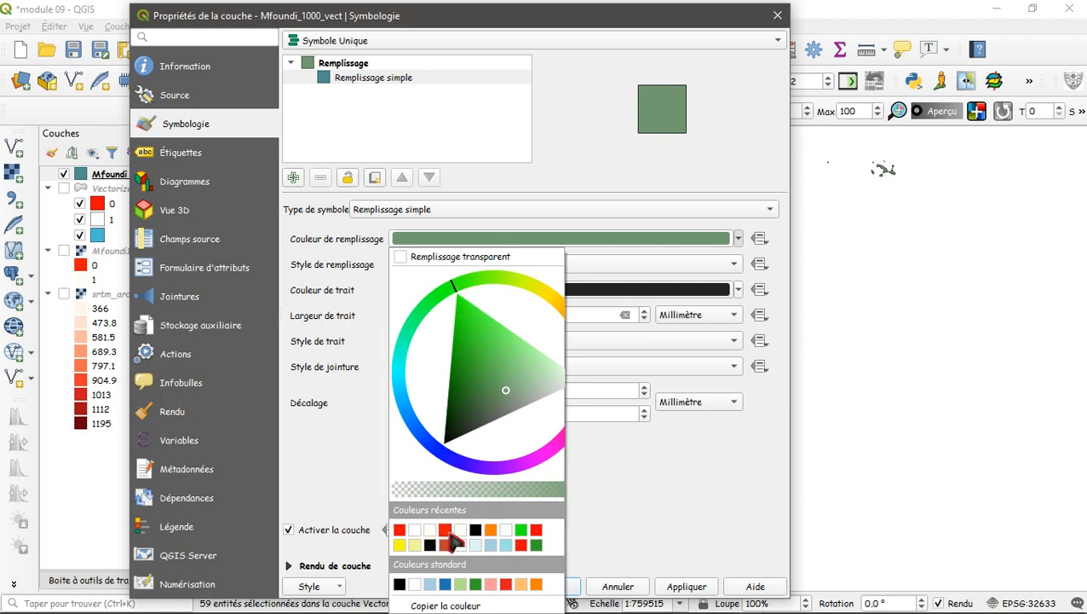
click(537, 531)
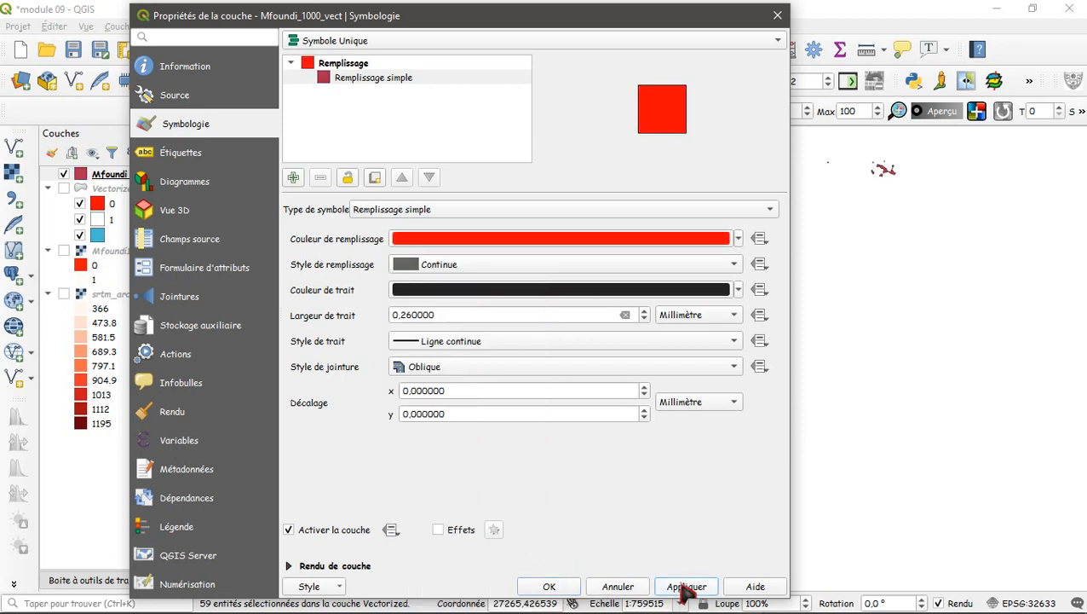
Make the stroke of the Mfoundi_1000_vect polygons transparent and apply the symbology.
click(738, 290)
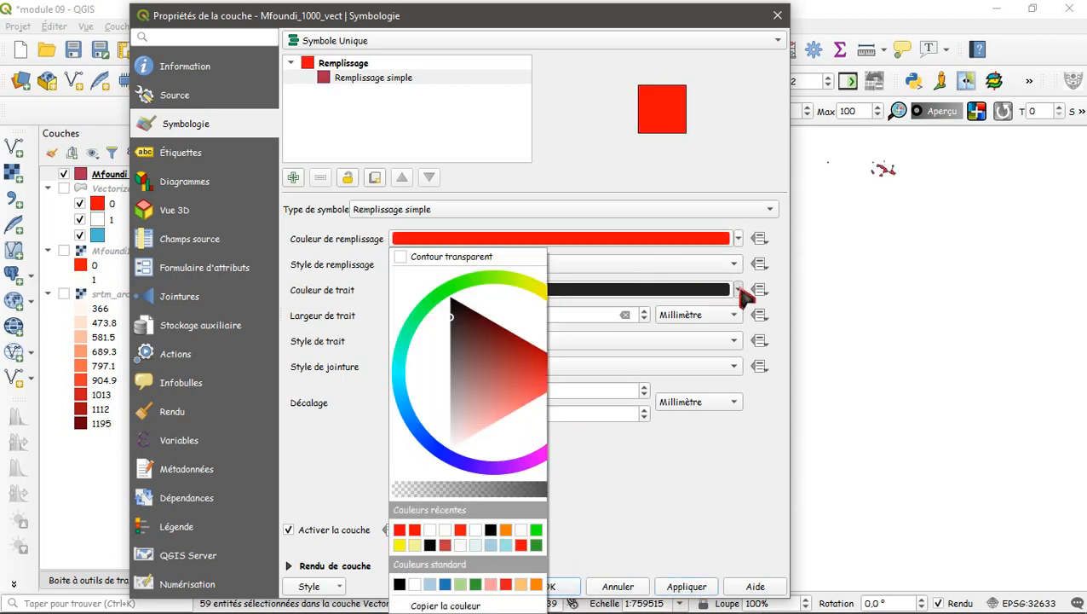
click(402, 261)
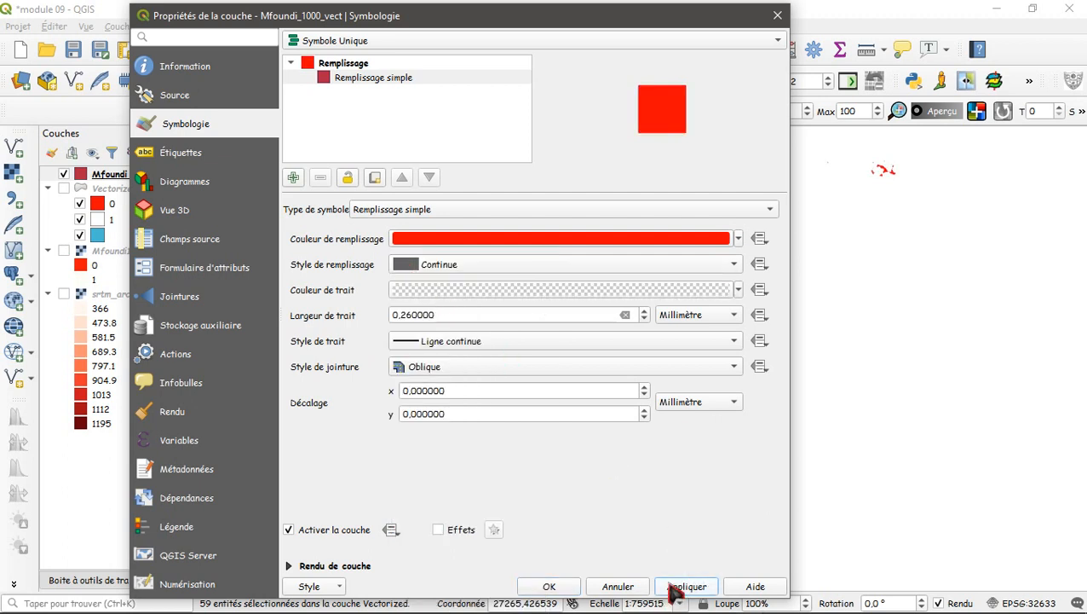
click(670, 585)
click(548, 585)
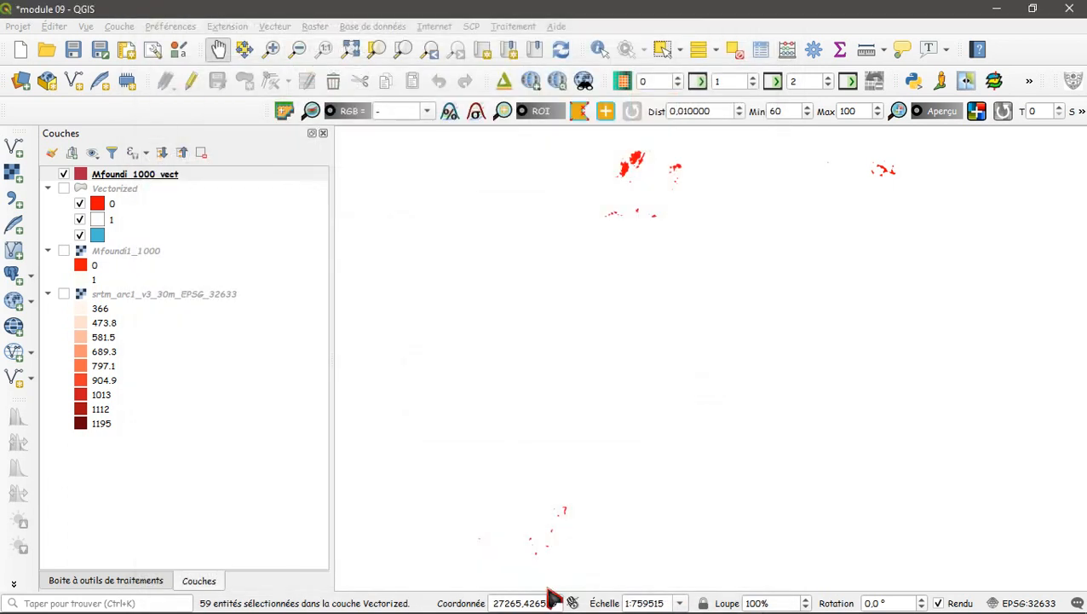
Examine the shapes and distribution of the Mfoundi_1000_vect polygons up close in the northern part of the map.
scroll(599, 207, up, 2)
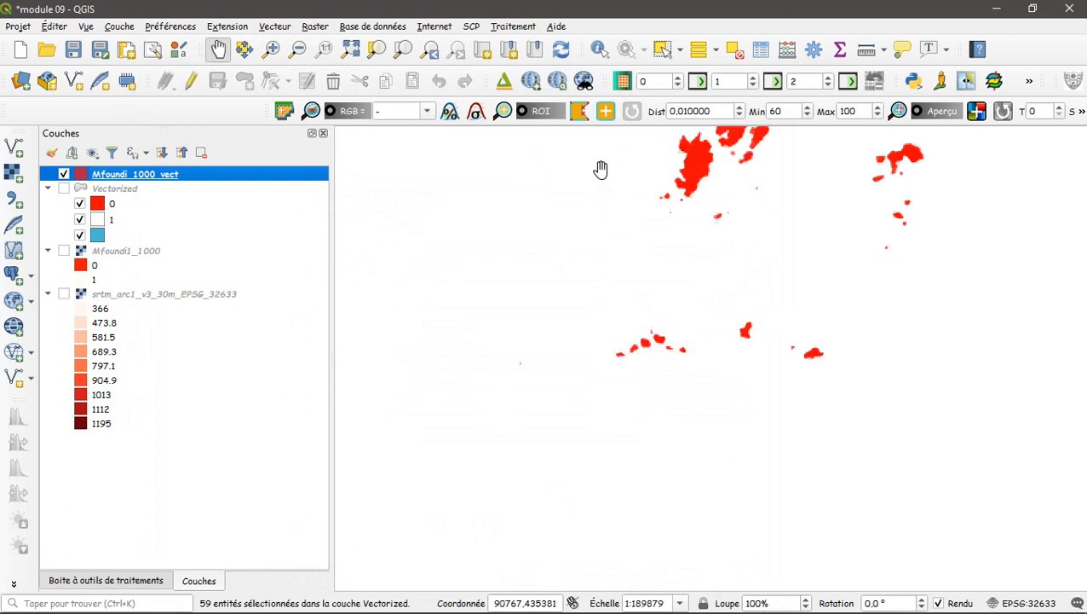
drag(757, 213, 632, 323)
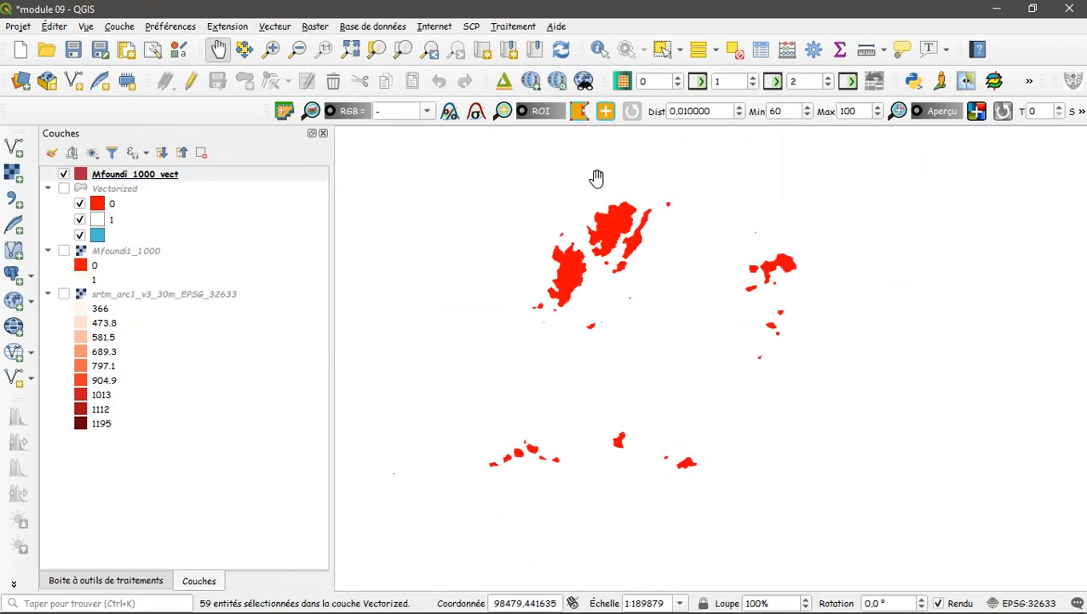
scroll(597, 174, up, 1)
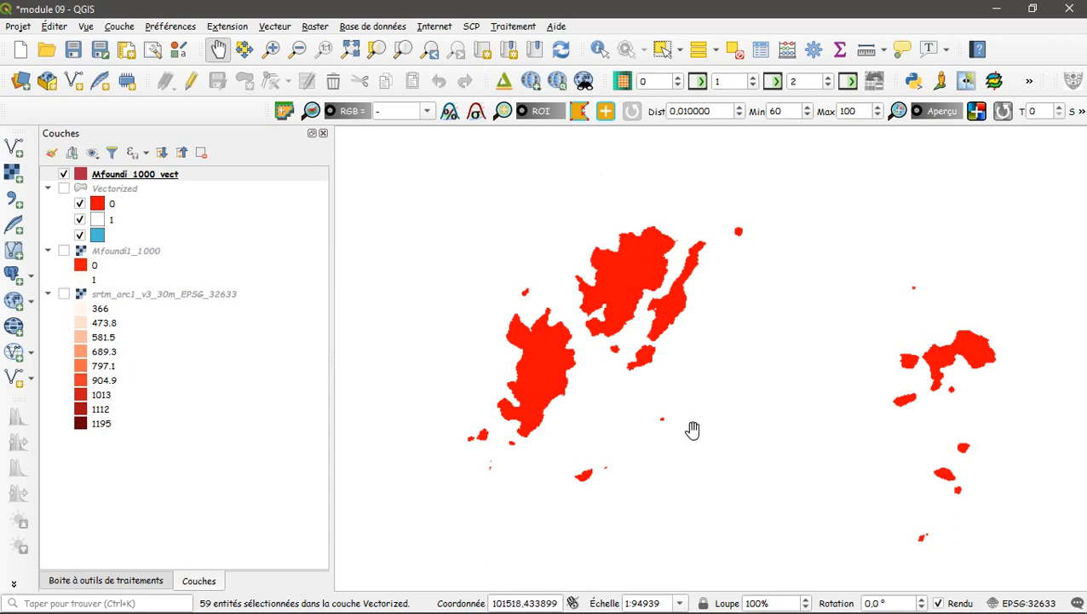
scroll(690, 430, down, 1)
drag(713, 495, 598, 353)
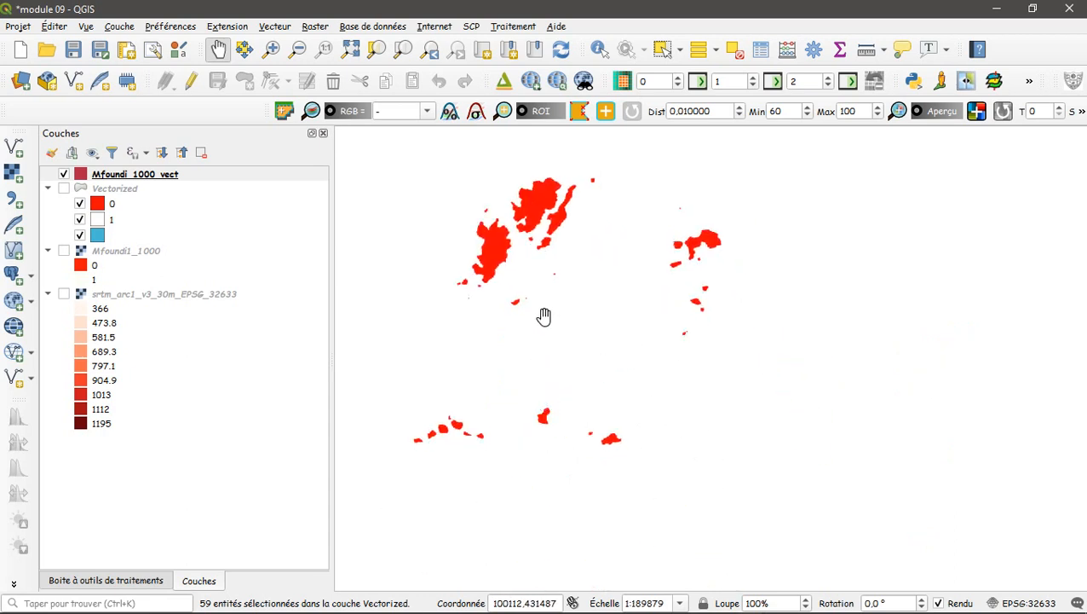
drag(544, 316, 669, 305)
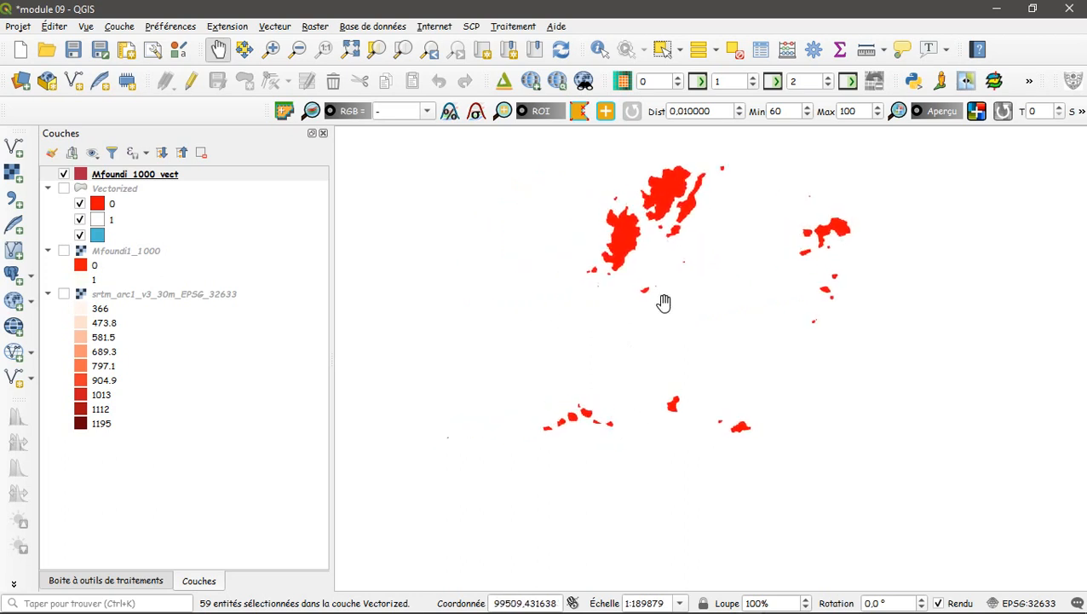